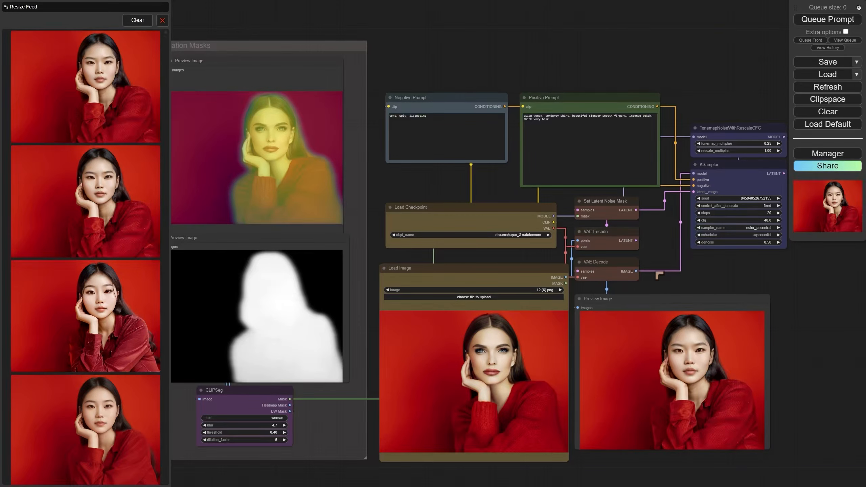
Examine the source portrait of the woman in the red sweater in the Load Image node.
scroll(563, 348, "up", 3)
left_click_drag(563, 348, 667, 216)
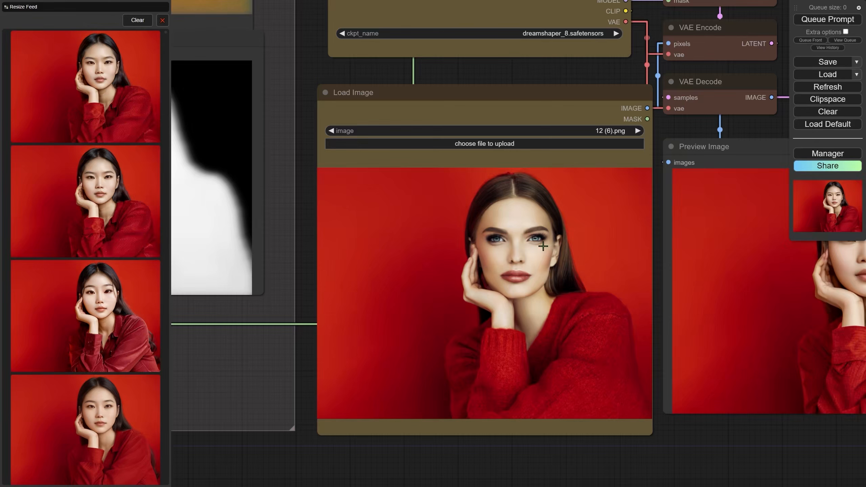
scroll(544, 246, "up", 3)
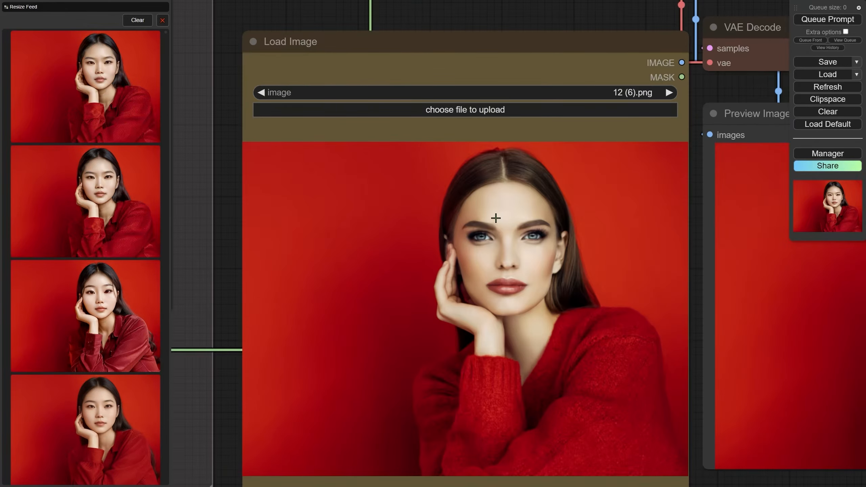
scroll(478, 224, "down", 1)
left_click_drag(427, 234, 494, 224)
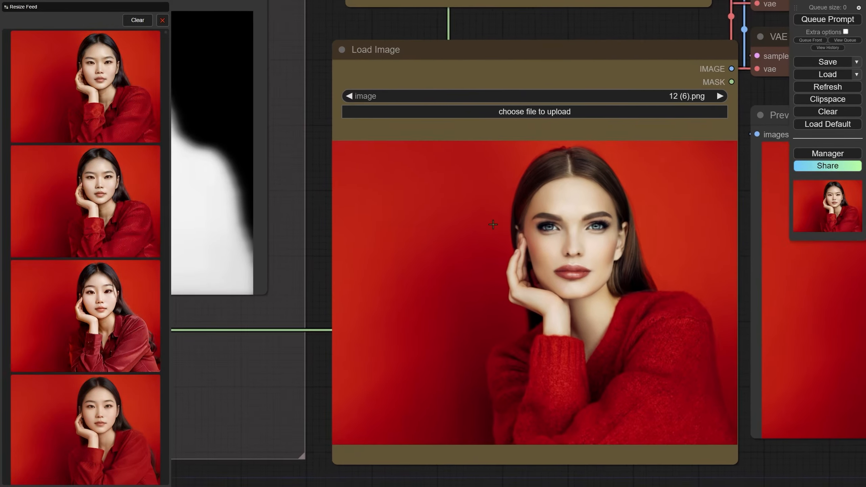
scroll(552, 220, "up", 1)
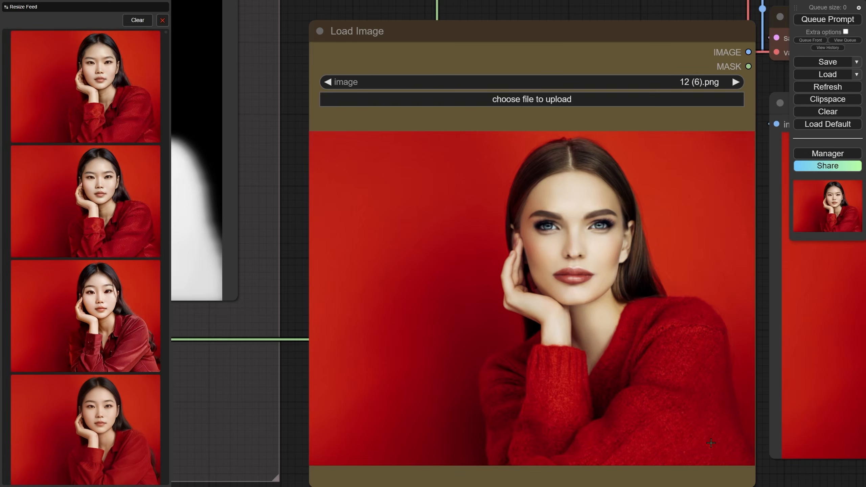
scroll(625, 409, "up", 2)
scroll(681, 296, "up", 1)
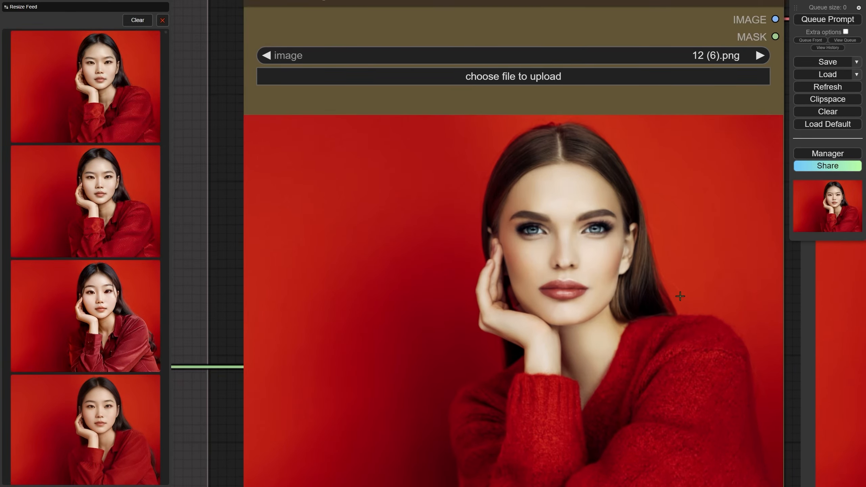
scroll(680, 297, "down", 2)
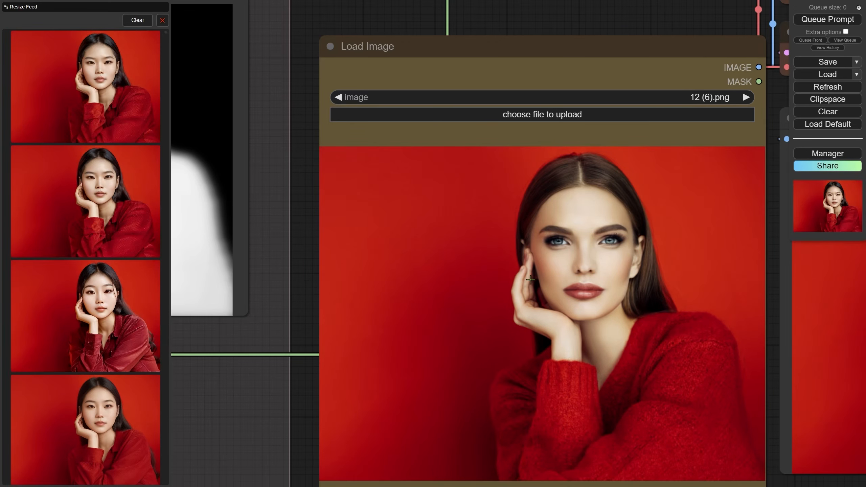
scroll(692, 262, "up", 1)
left_click_drag(669, 286, 669, 260)
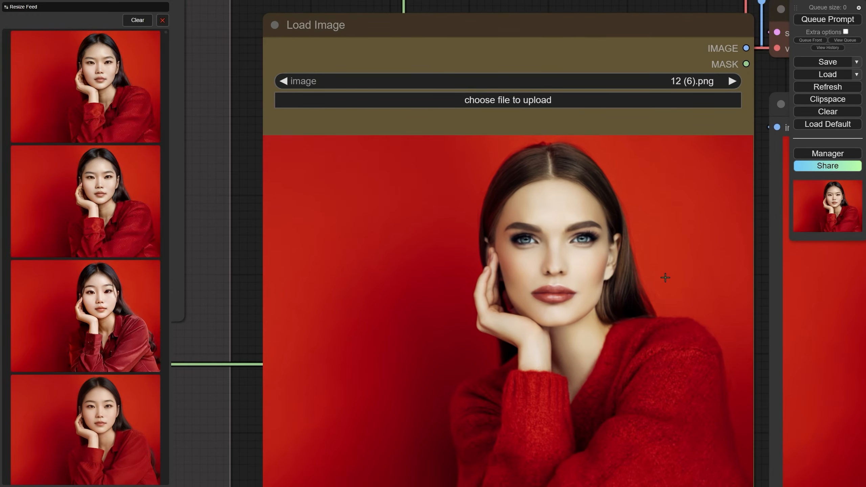
scroll(661, 310, "down", 3)
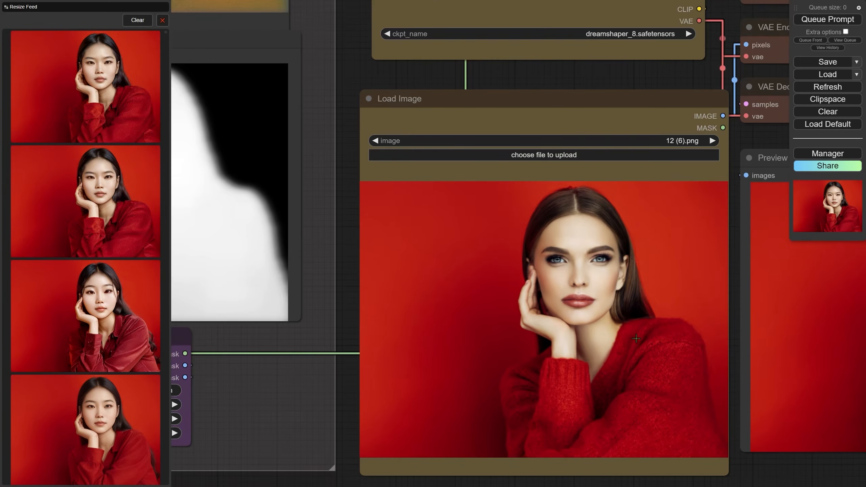
left_click_drag(636, 341, 616, 366)
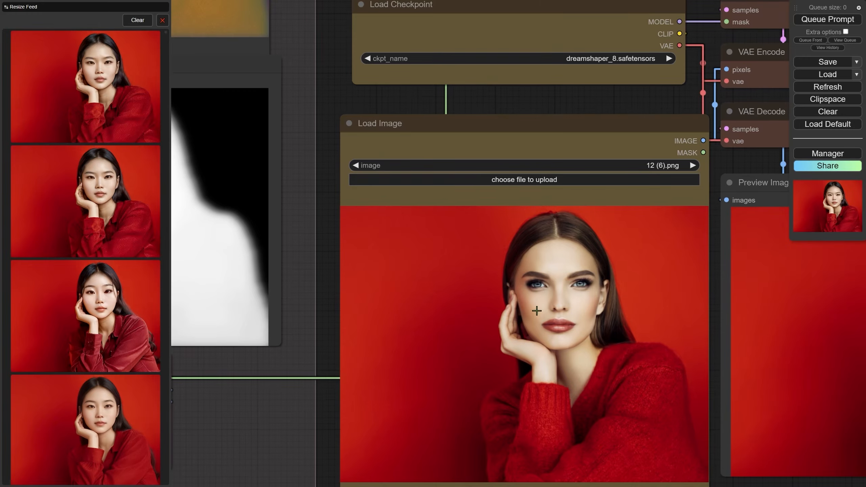
left_click_drag(609, 273, 565, 350)
left_click_drag(586, 312, 448, 357)
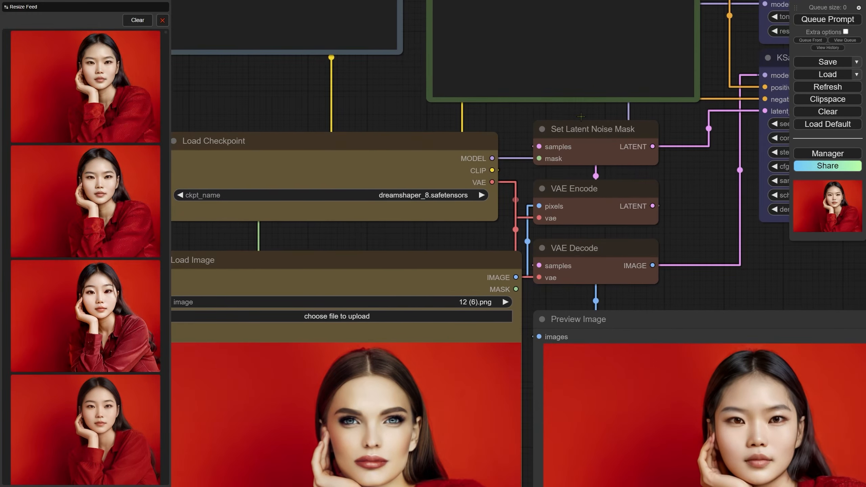
Examine the Set Latent Noise Mask node and locate it in the latent category of the available nodes.
scroll(575, 120, "up", 7)
scroll(576, 120, "up", 7)
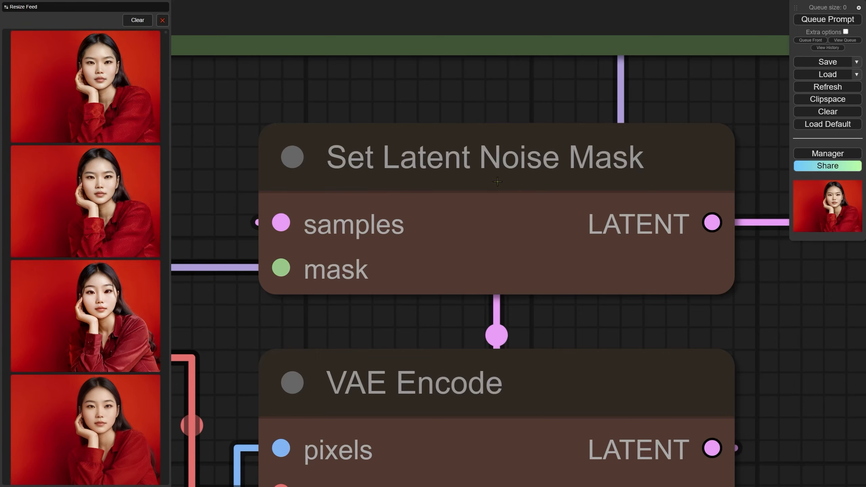
scroll(689, 236, "down", 4)
right_click(735, 266)
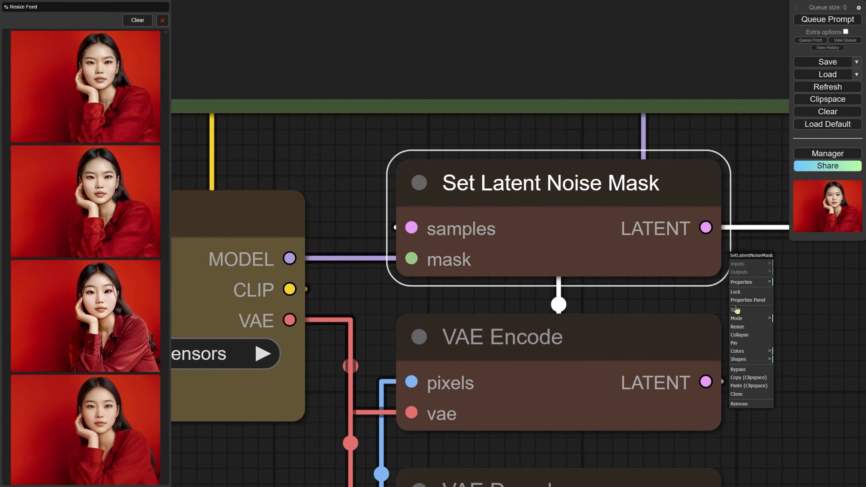
left_click(789, 286)
right_click(786, 282)
left_click(787, 283)
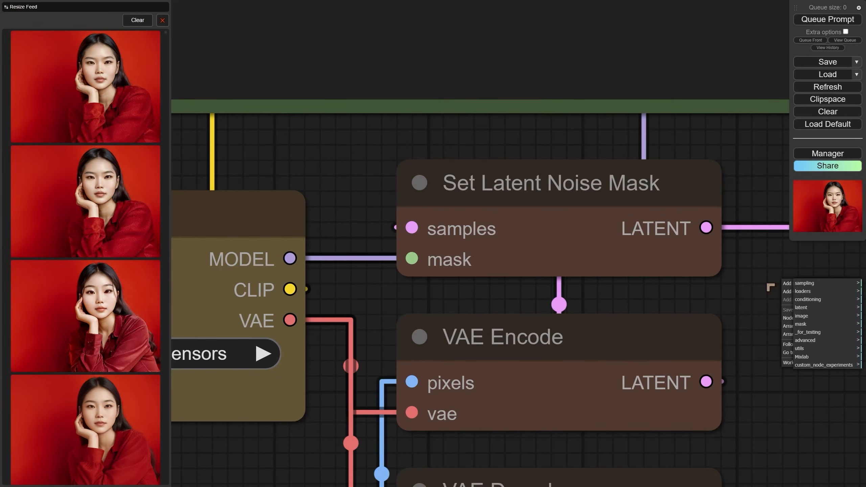
left_click(806, 307)
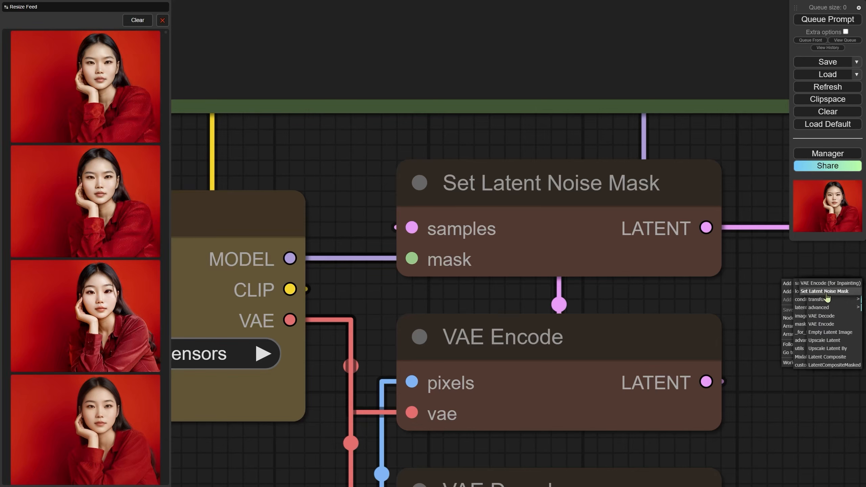
left_click(830, 292)
Trace the links from VAE Encode through Set Latent Noise Mask to the KSampler, highlighting both latent nodes' connections.
scroll(764, 300, "down", 5)
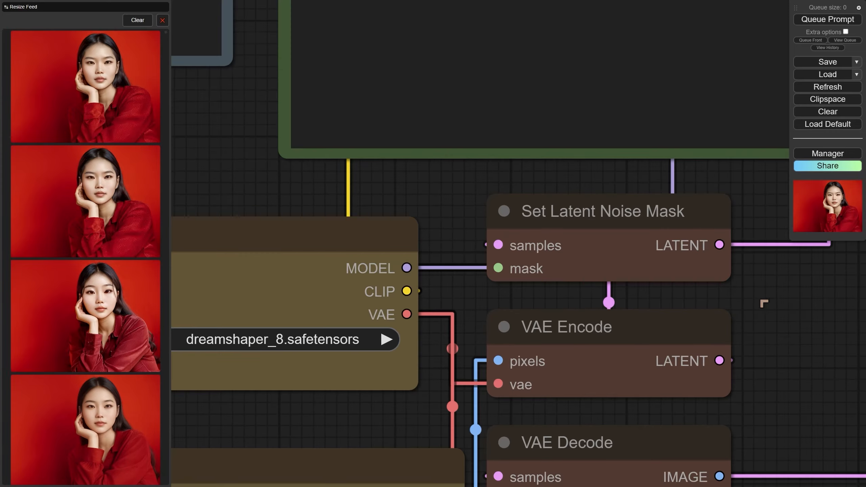
scroll(754, 319, "down", 6)
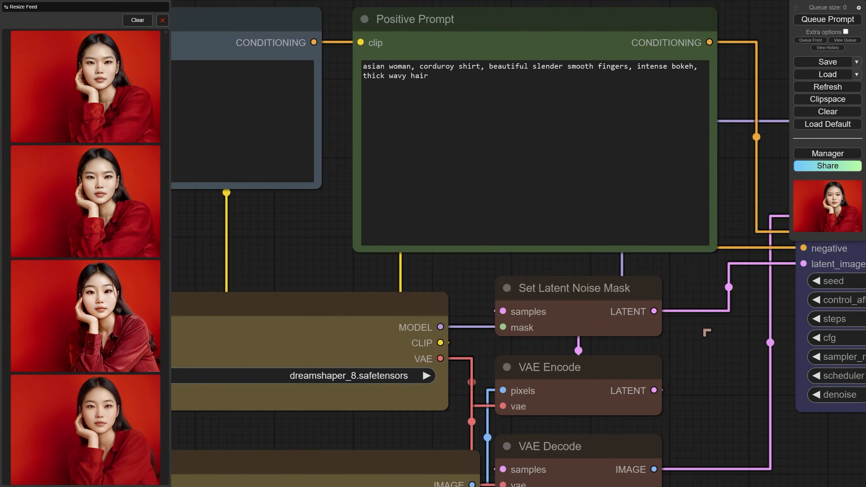
scroll(700, 364, "down", 2)
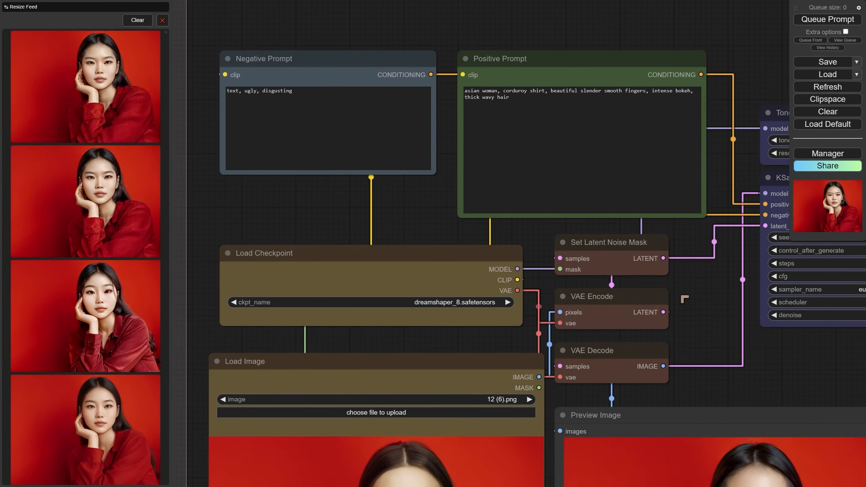
scroll(634, 262, "down", 1)
left_click_drag(699, 307, 683, 236)
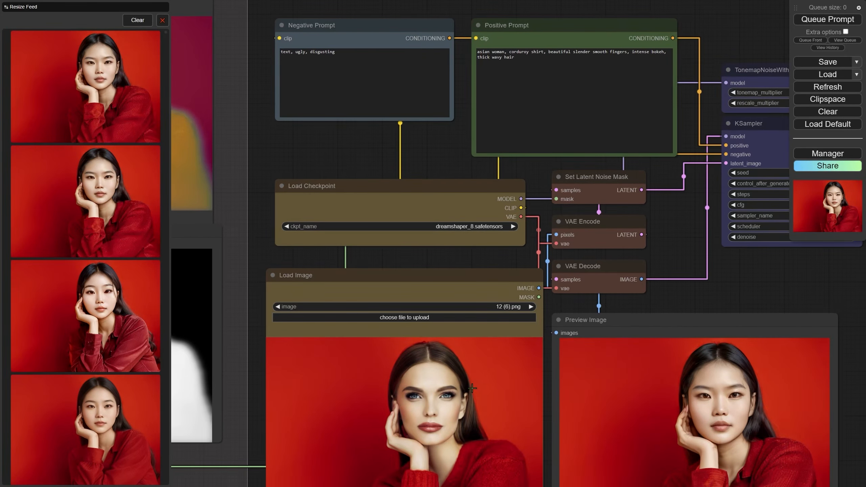
scroll(499, 359, "up", 6)
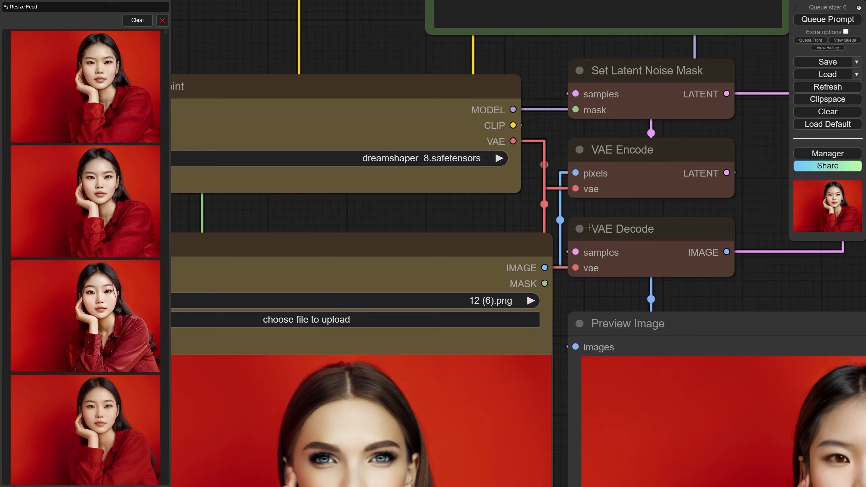
left_click(634, 153)
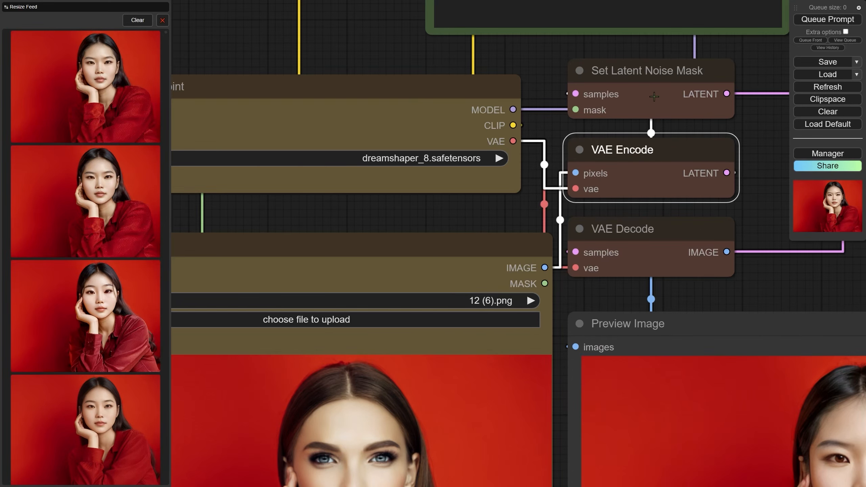
left_click(650, 78)
left_click_drag(536, 65, 370, 175)
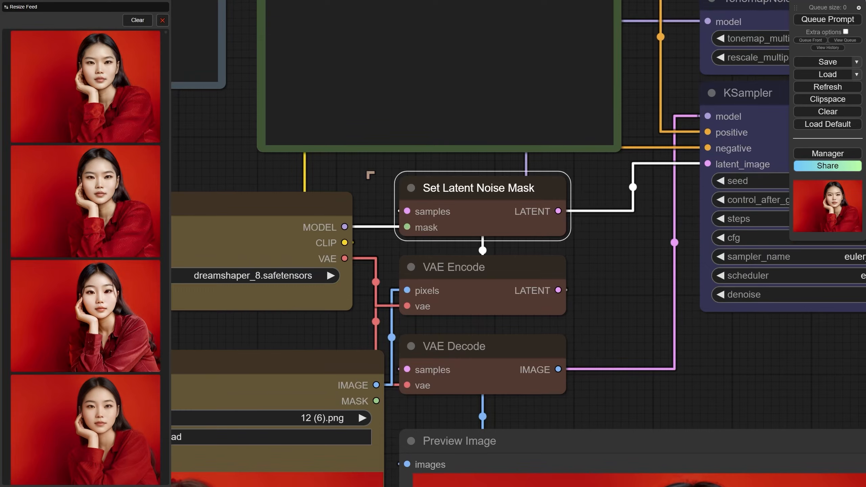
scroll(371, 175, "down", 3)
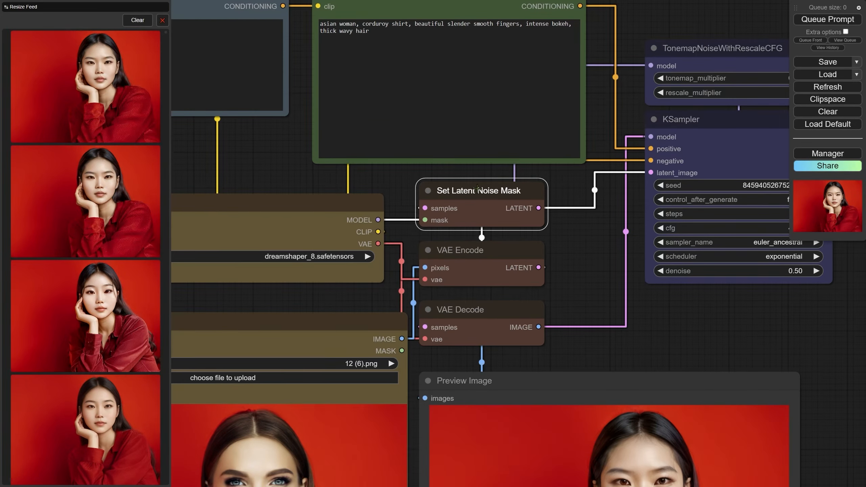
scroll(450, 205, "up", 3)
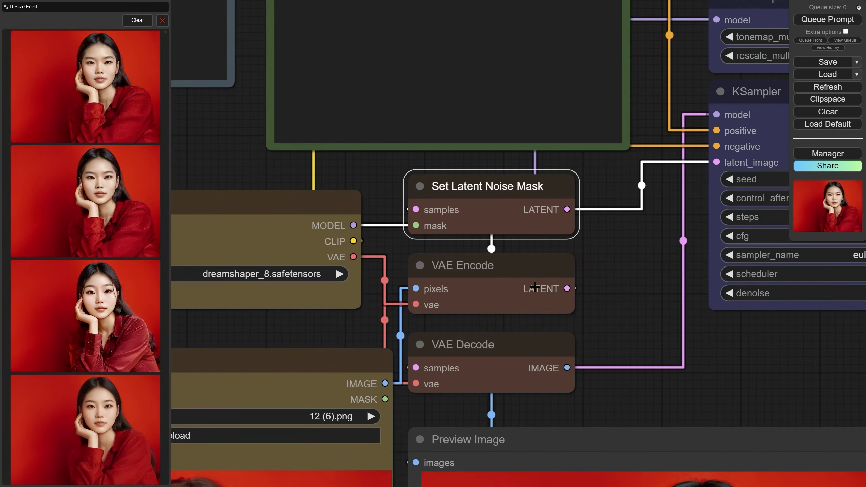
left_click_drag(621, 272, 727, 232)
scroll(395, 294, "down", 3)
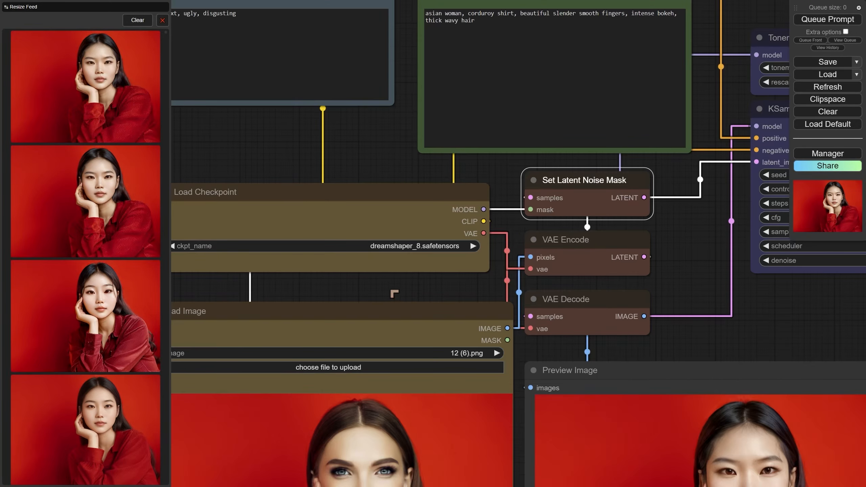
Examine the CLIPSeg node's settings and mask output together with the heatmap and black-and-white previews in the Segmentation Masks group.
left_click_drag(354, 179, 698, 176)
scroll(531, 208, "down", 7)
left_click_drag(509, 275, 537, 190)
scroll(404, 299, "up", 3)
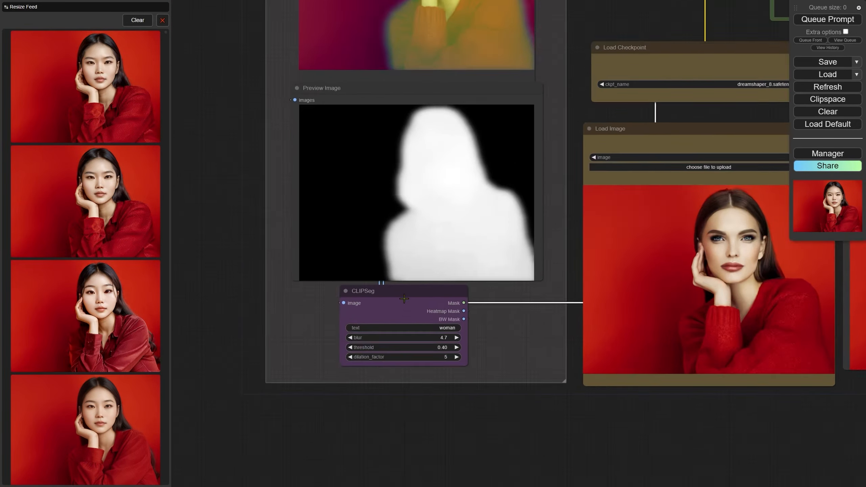
scroll(368, 299, "up", 2)
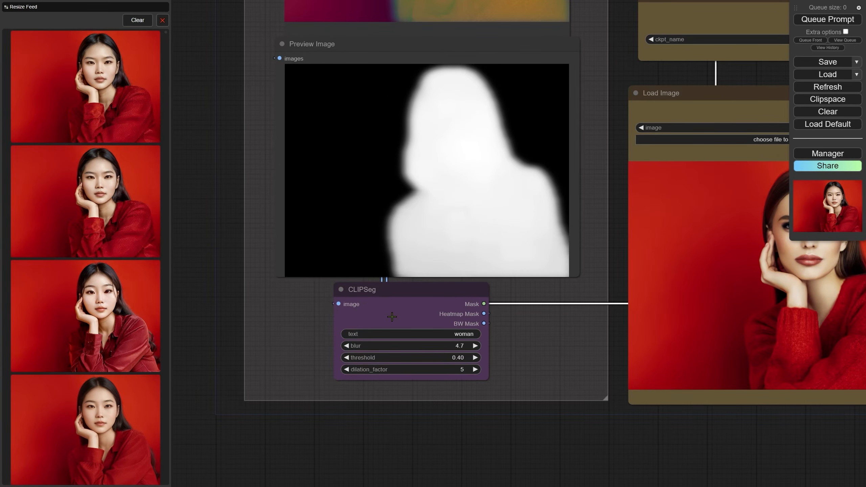
scroll(412, 295, "up", 1)
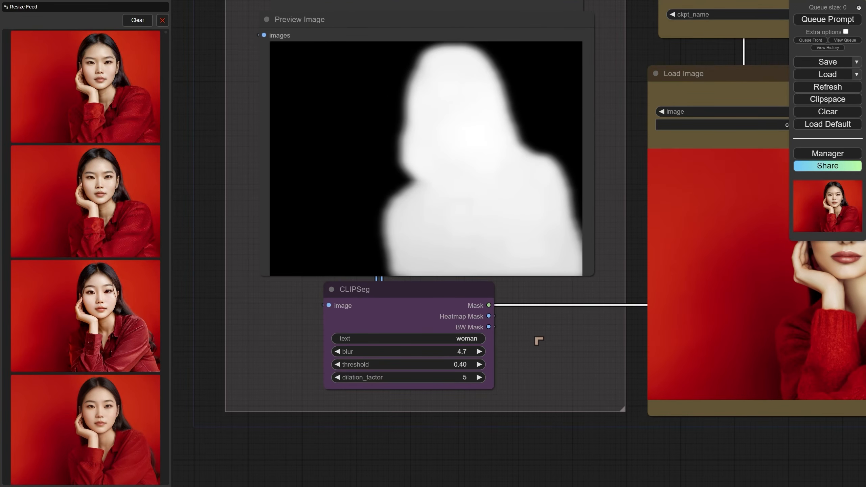
scroll(540, 351, "up", 1)
scroll(550, 412, "down", 3)
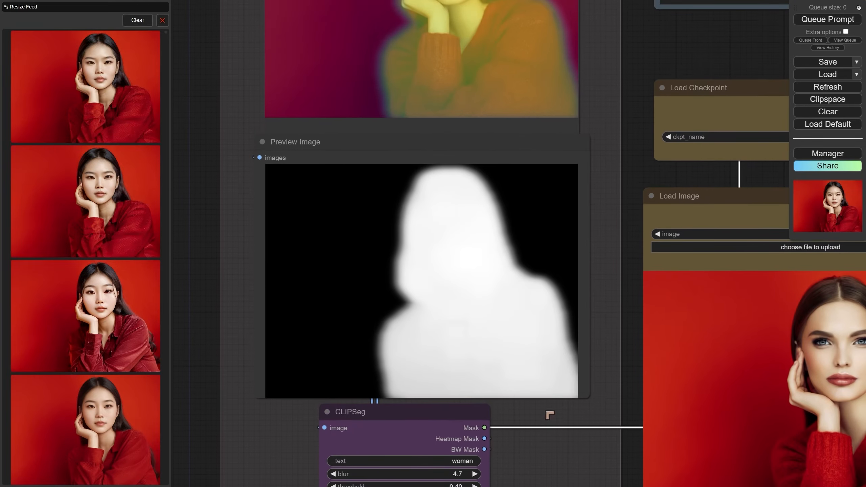
scroll(449, 307, "up", 5)
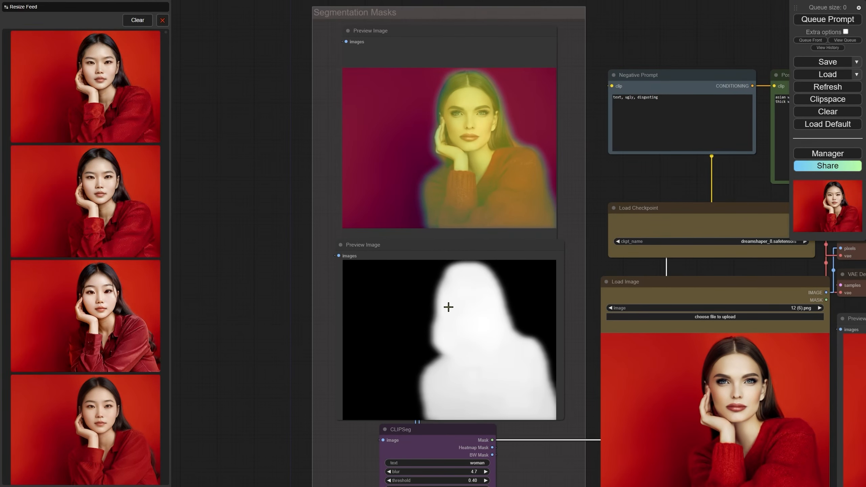
left_click_drag(564, 241, 424, 183)
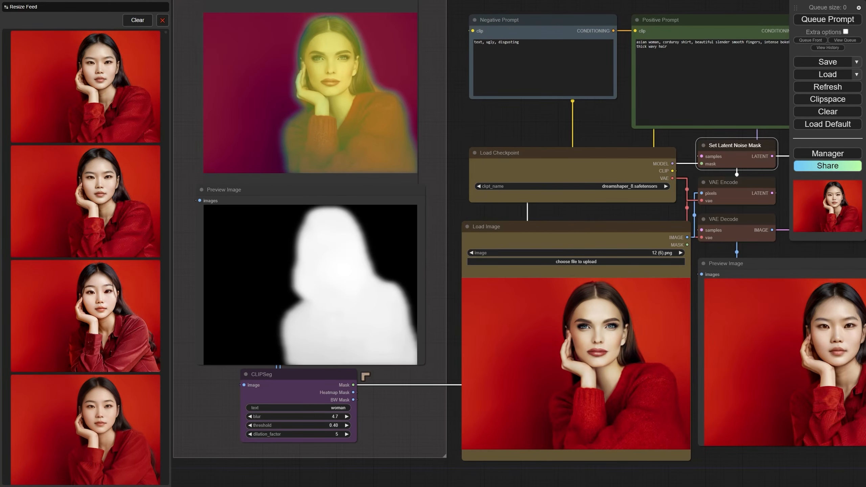
left_click_drag(343, 328, 268, 318)
Review the samples and mask inputs of Set Latent Noise Mask and the generated portrait in the Preview Image node.
left_click_drag(532, 246, 741, 369)
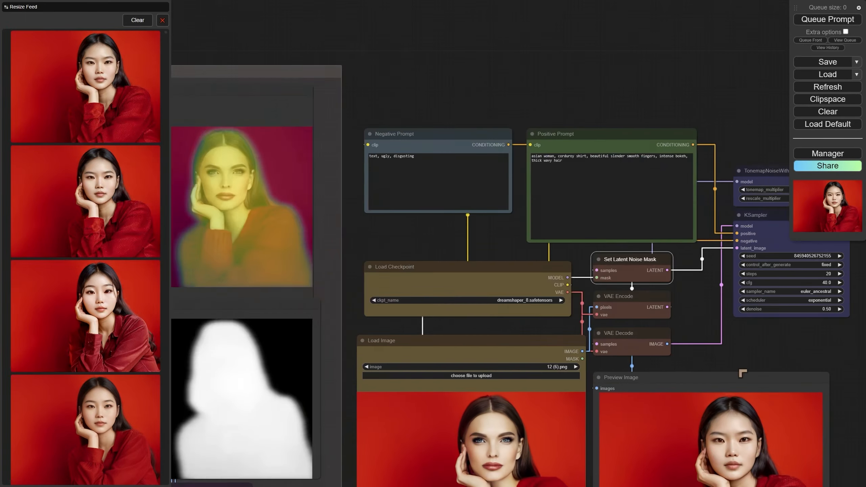
scroll(656, 246, "up", 5)
scroll(656, 246, "up", 4)
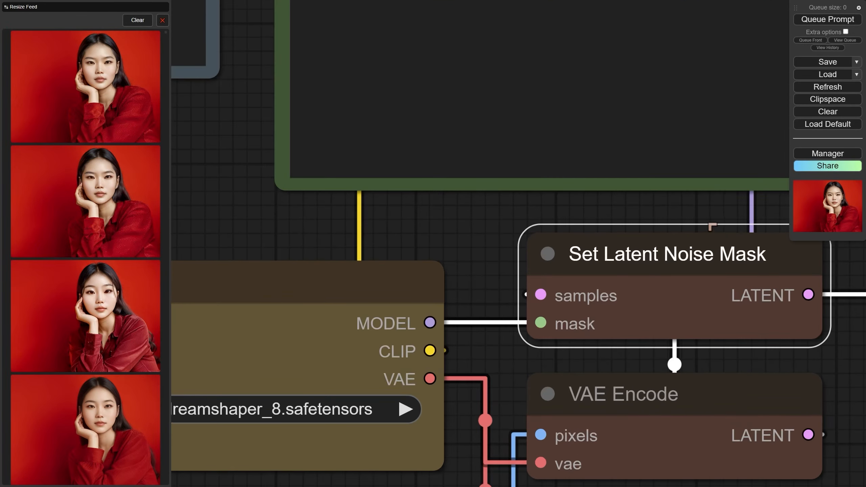
left_click_drag(665, 154, 521, 271)
scroll(522, 270, "down", 2)
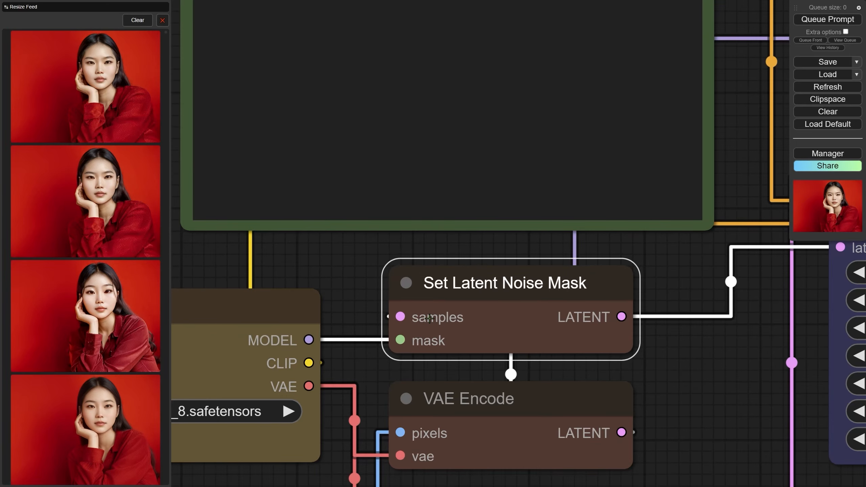
scroll(430, 315, "down", 4)
left_click_drag(597, 390, 690, 170)
scroll(350, 416, "down", 1)
left_click_drag(366, 438, 191, 220)
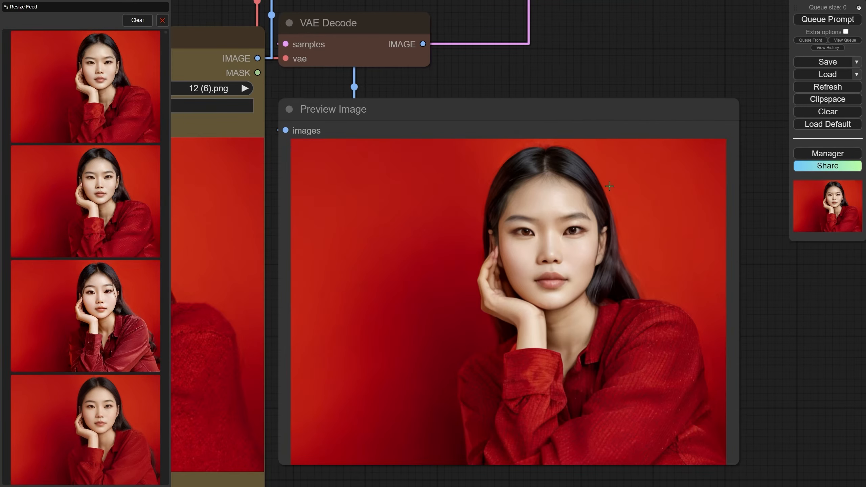
scroll(465, 225, "down", 3)
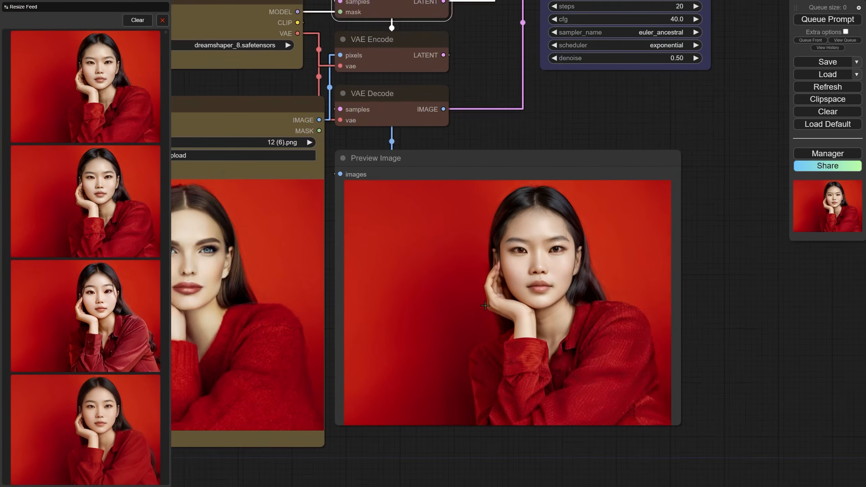
Examine the Positive Prompt node's text and its conditioning link to the KSampler.
left_click_drag(483, 55, 594, 286)
left_click(544, 123)
left_click_drag(599, 256, 670, 405)
scroll(528, 169, "up", 5)
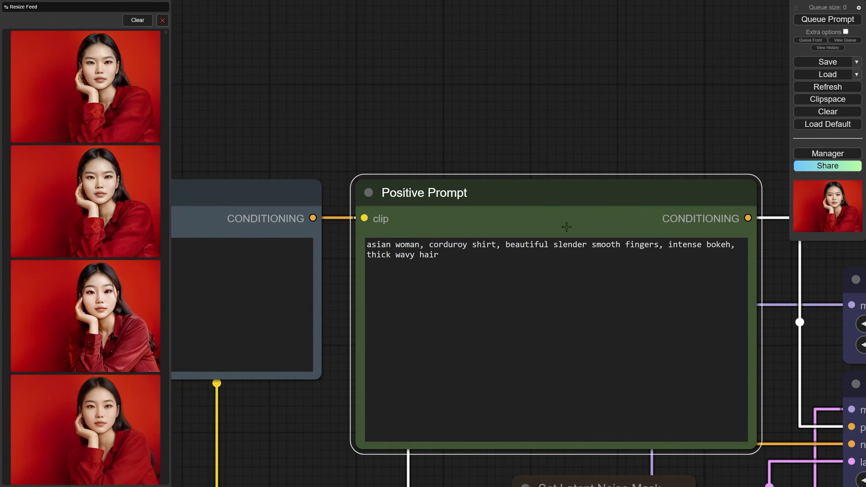
left_click_drag(702, 111, 508, 102)
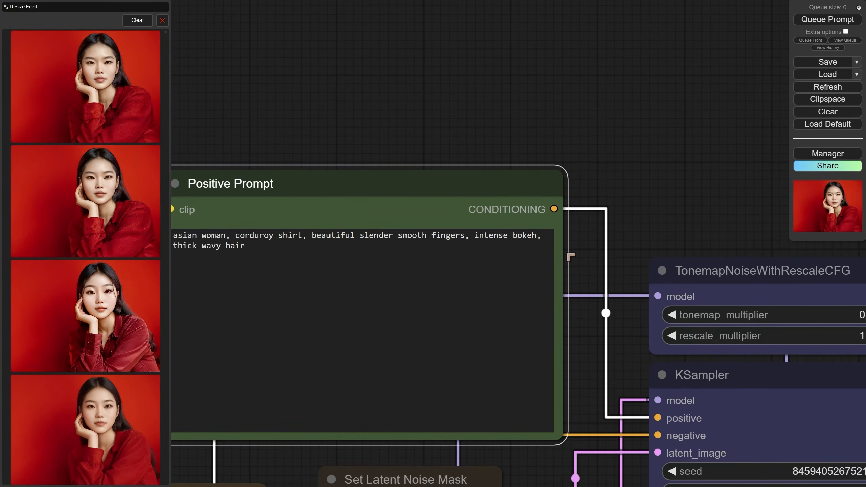
left_click_drag(568, 255, 631, 254)
scroll(405, 211, "up", 2)
left_click_drag(364, 124, 454, 140)
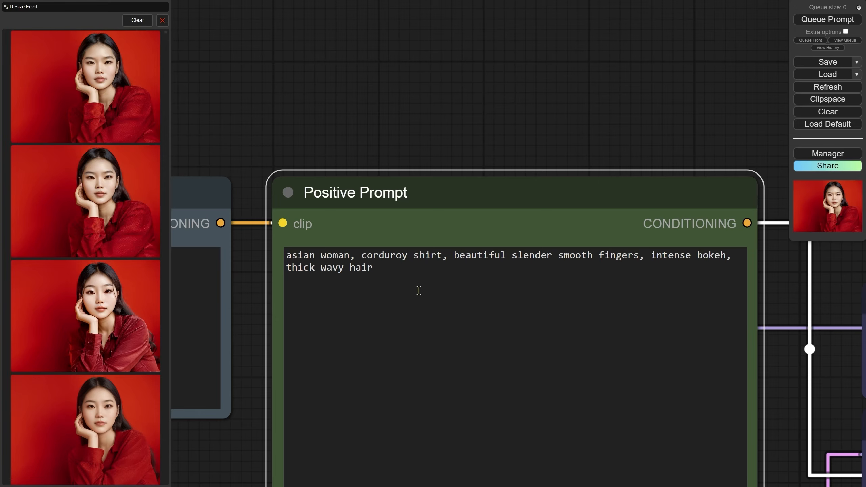
scroll(435, 270, "down", 2)
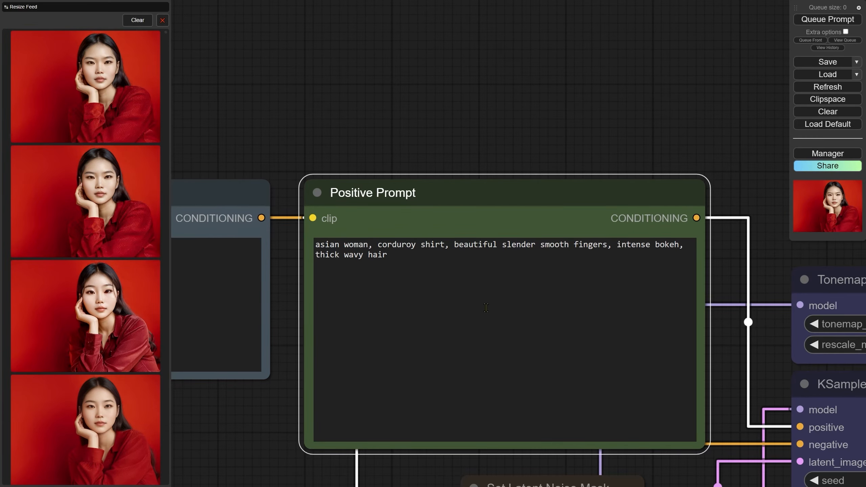
scroll(525, 170, "down", 4)
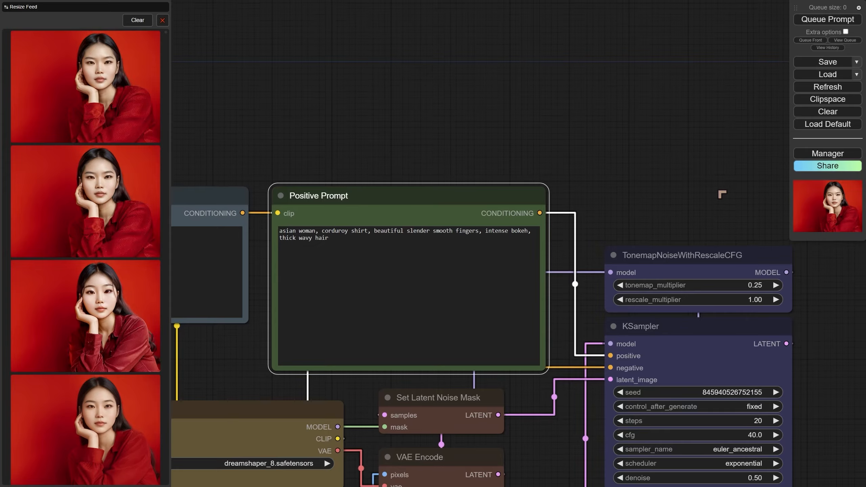
Highlight the KSampler's connections and those of TonemapNoiseWithRescaleCFG, and examine the latter node's multiplier settings.
left_click_drag(705, 218, 629, 144)
left_click(586, 277)
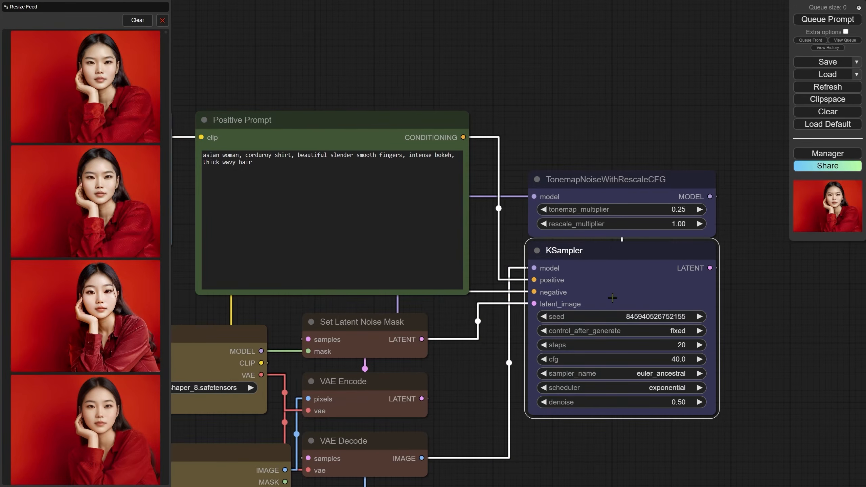
scroll(638, 189, "up", 3)
scroll(638, 190, "up", 2)
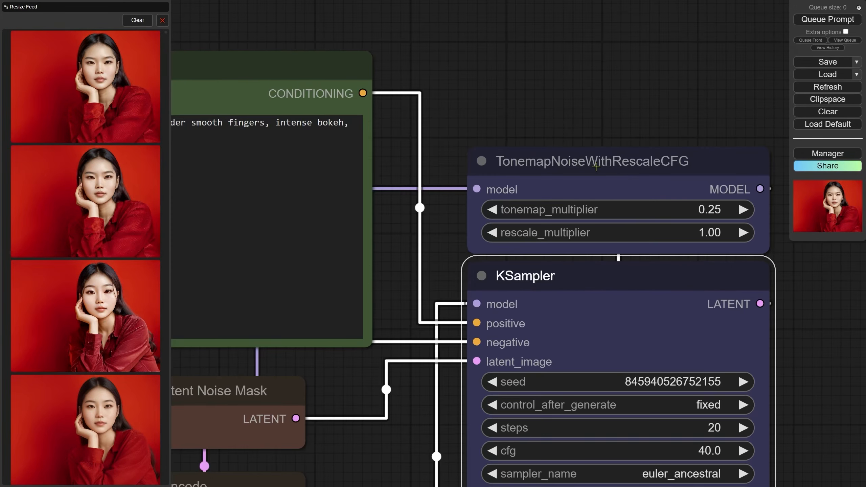
left_click(579, 189)
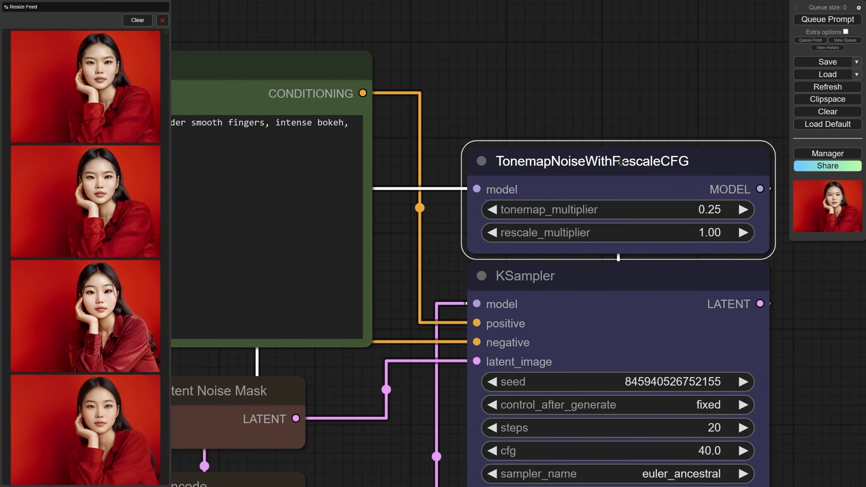
scroll(629, 225, "down", 2)
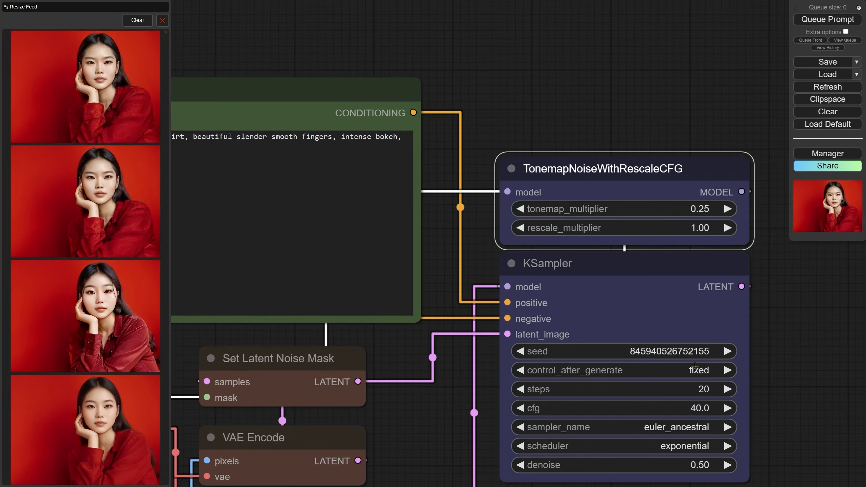
Review the KSampler's settings from seed and steps through cfg, sampler, scheduler and denoise.
left_click_drag(787, 411, 736, 320)
scroll(661, 316, "up", 4)
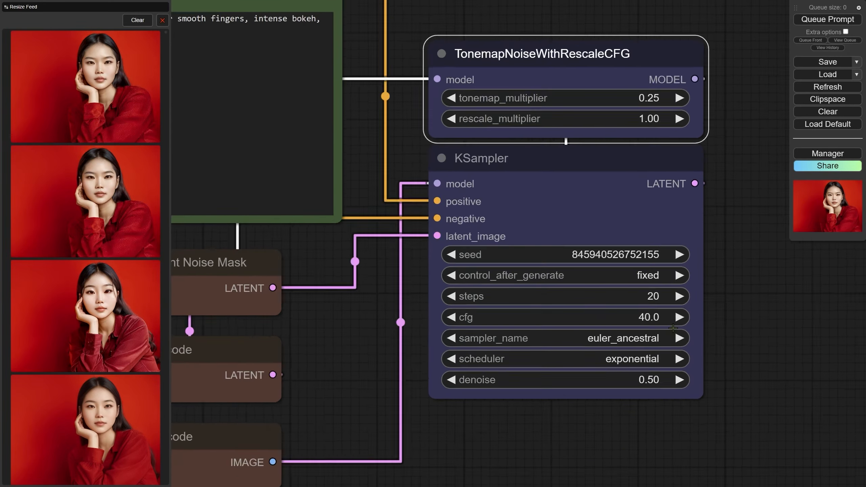
scroll(661, 315, "up", 3)
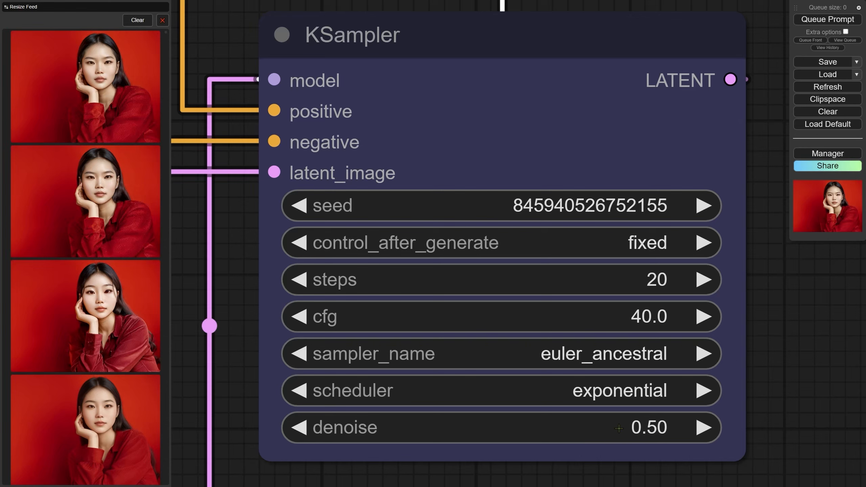
scroll(622, 431, "down", 6)
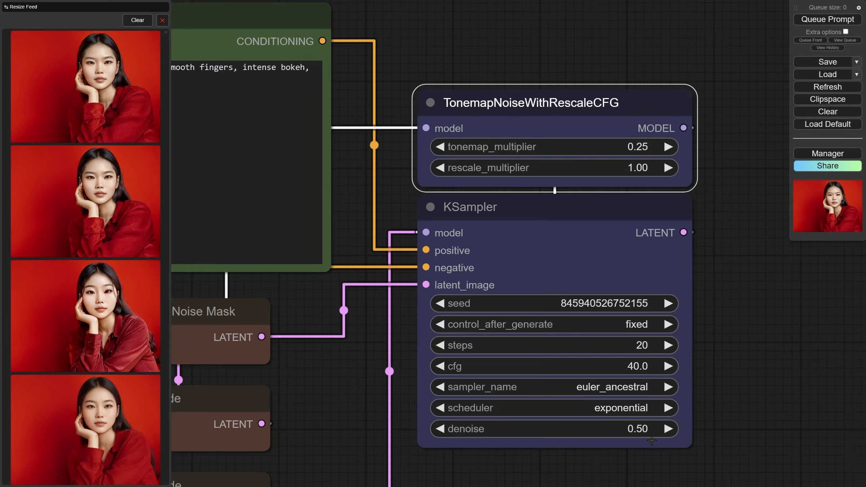
left_click_drag(787, 462, 776, 397)
scroll(773, 402, "down", 5)
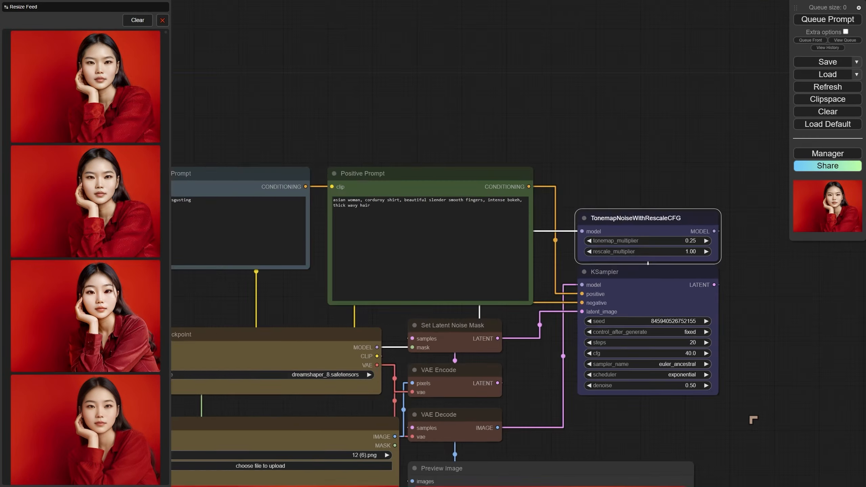
Inspect the generated portrait in the Preview Image node closely, covering the face, hair, hand and shirt texture.
scroll(752, 416, "up", 2)
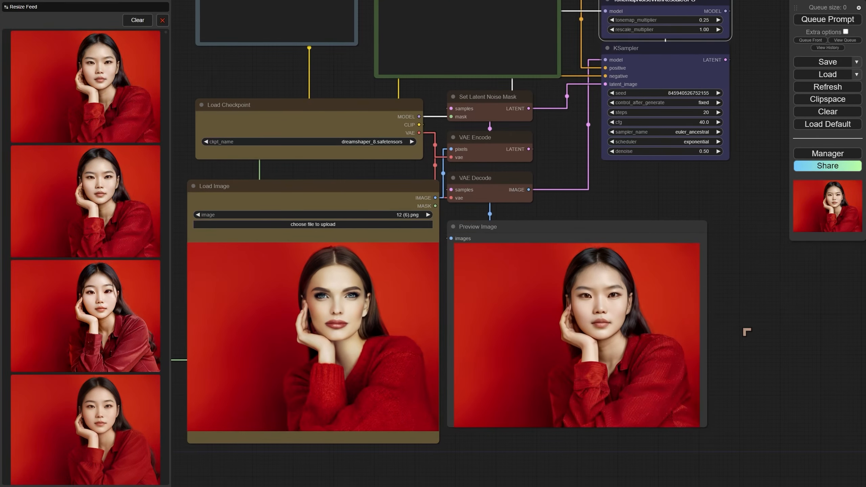
left_click_drag(747, 331, 749, 393)
scroll(749, 379, "up", 8)
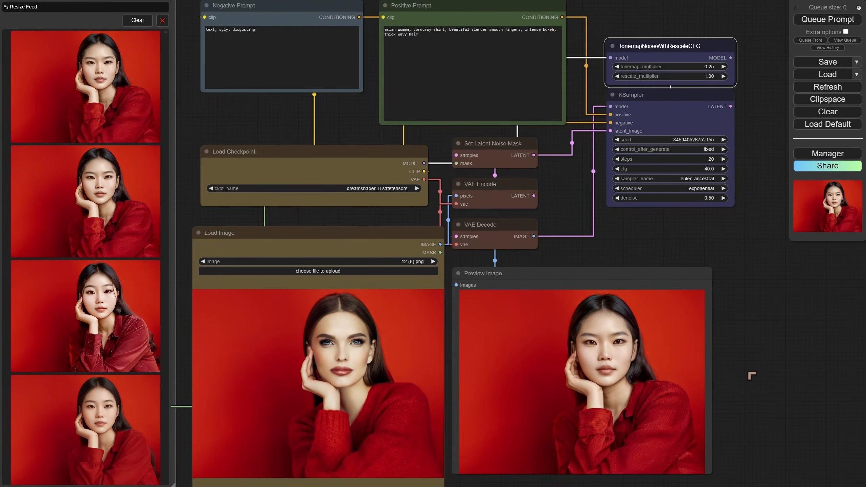
scroll(591, 343, "up", 3)
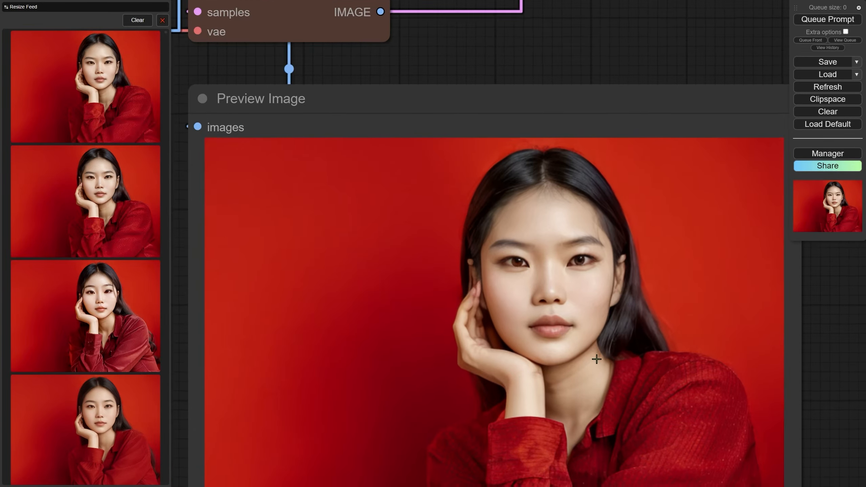
scroll(563, 236, "up", 2)
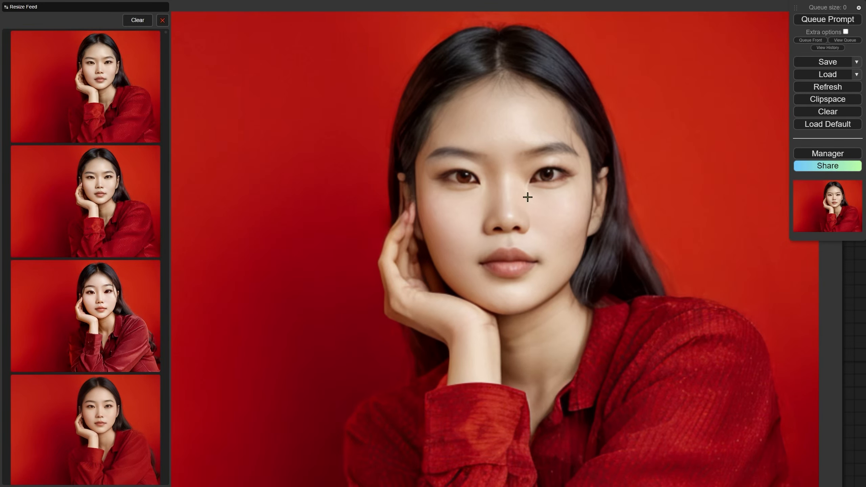
scroll(442, 233, "down", 2)
scroll(441, 233, "down", 1)
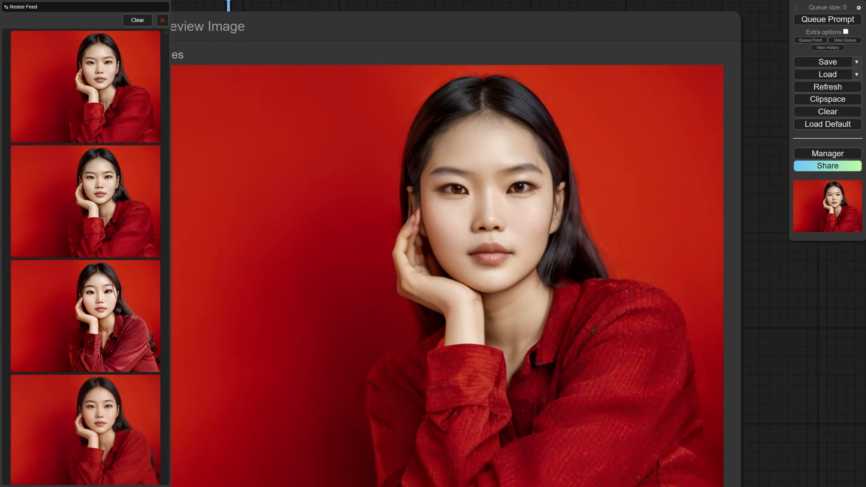
left_click_drag(600, 327, 654, 263)
scroll(667, 328, "up", 2)
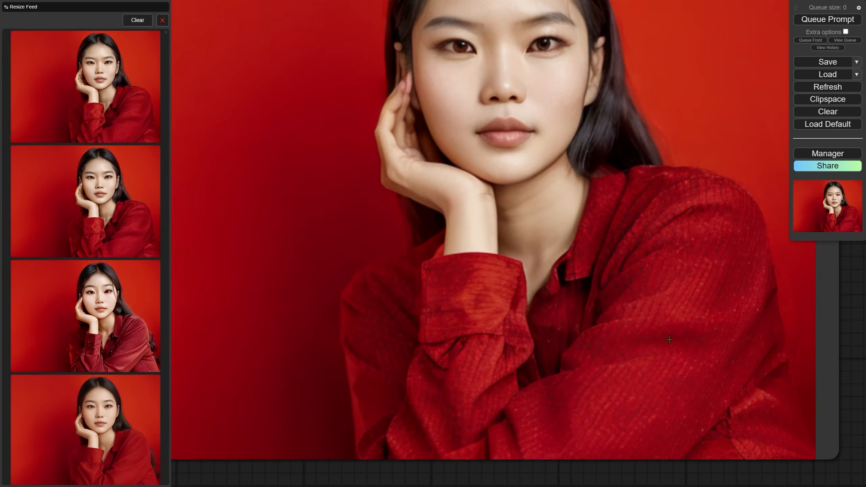
left_click_drag(681, 289, 695, 361)
left_click_drag(659, 309, 659, 334)
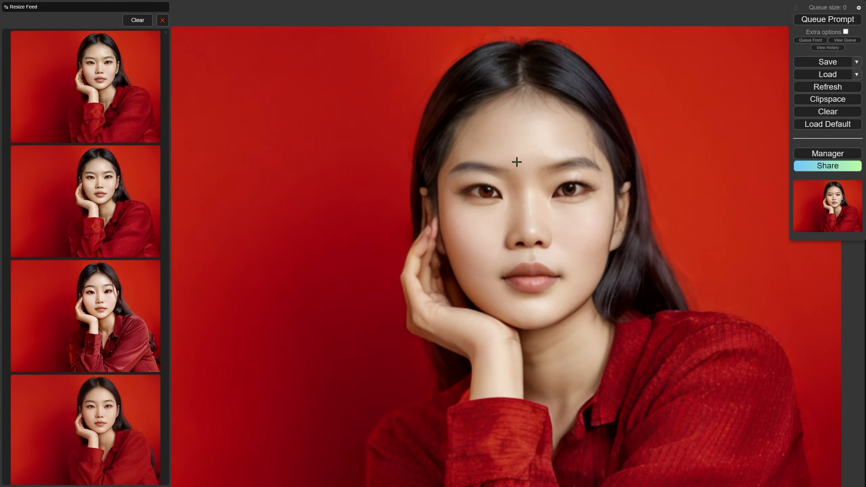
left_click_drag(516, 163, 547, 220)
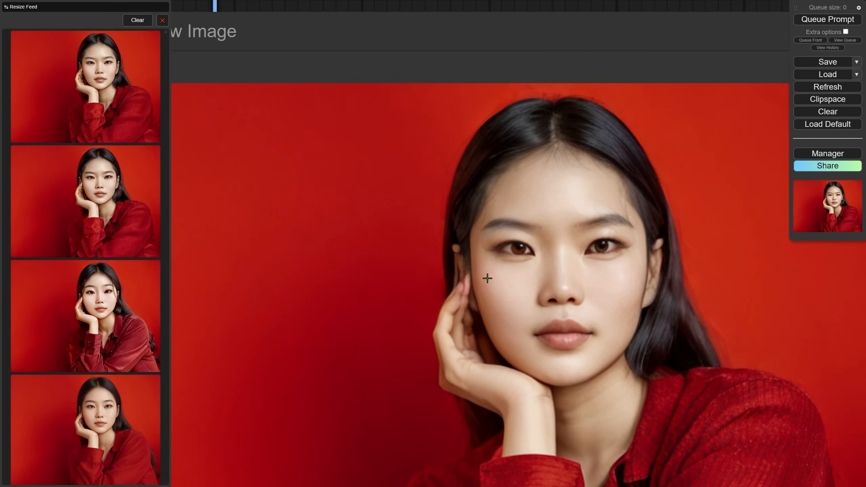
Compare the generated portrait in Preview Image with the original woman in the Load Image node.
scroll(456, 282, "down", 5)
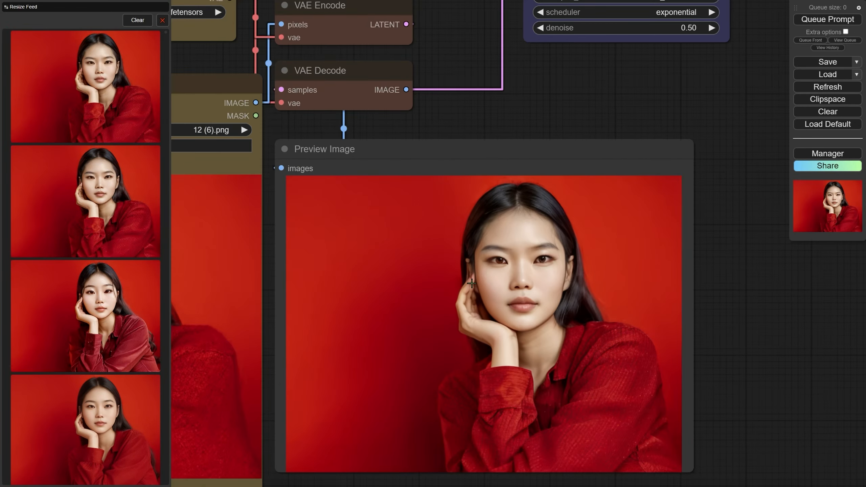
scroll(467, 283, "up", 2)
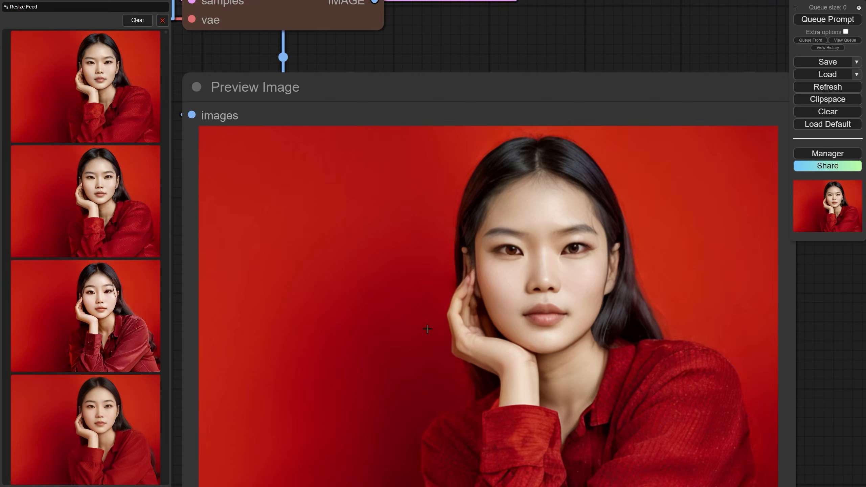
scroll(543, 275, "down", 4)
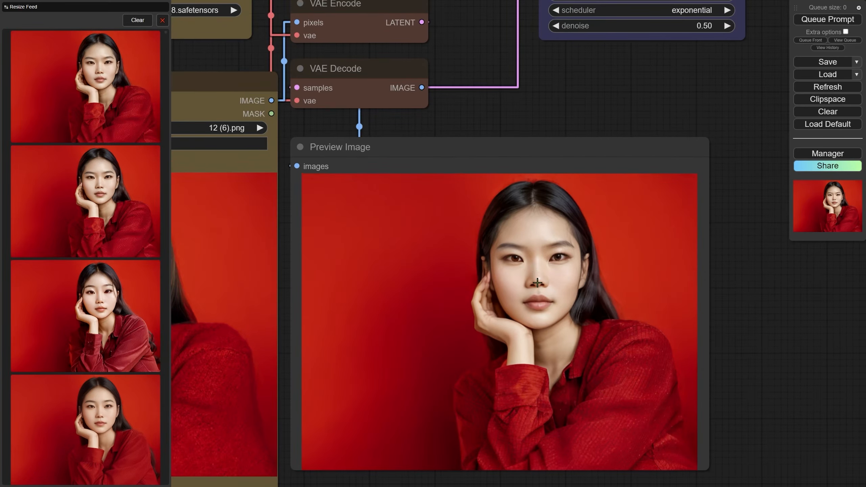
scroll(538, 282, "down", 3)
scroll(538, 332, "down", 2)
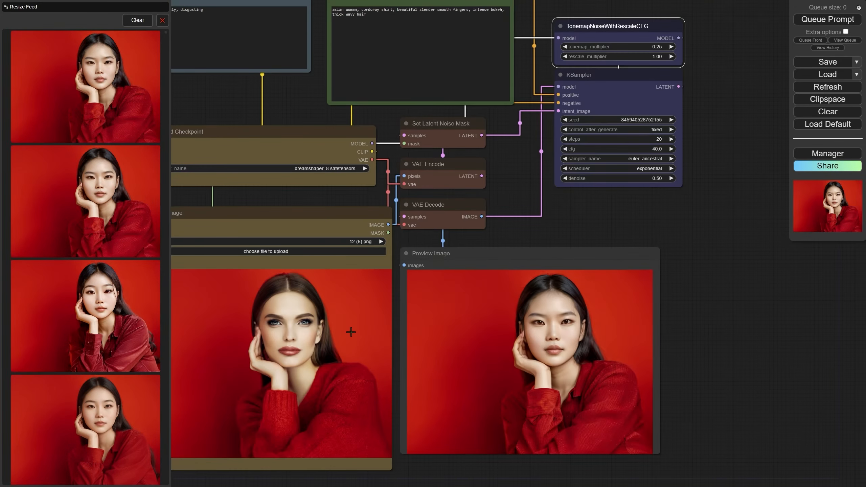
scroll(552, 338, "up", 5)
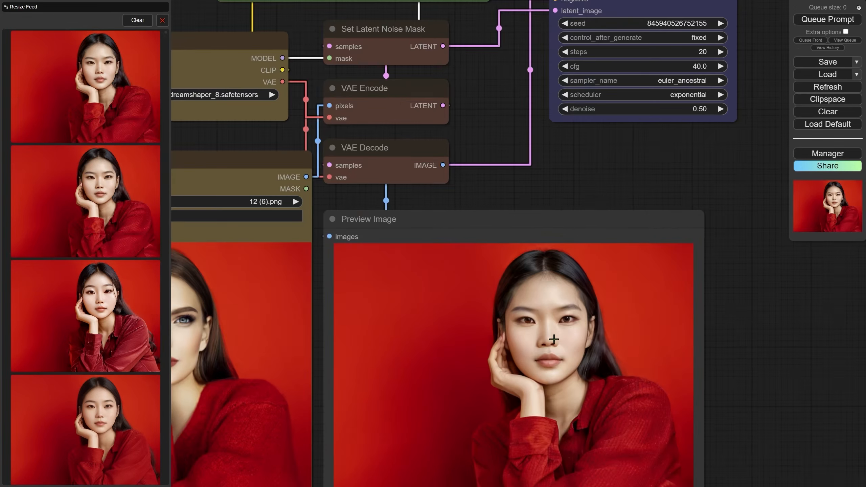
scroll(588, 328, "down", 4)
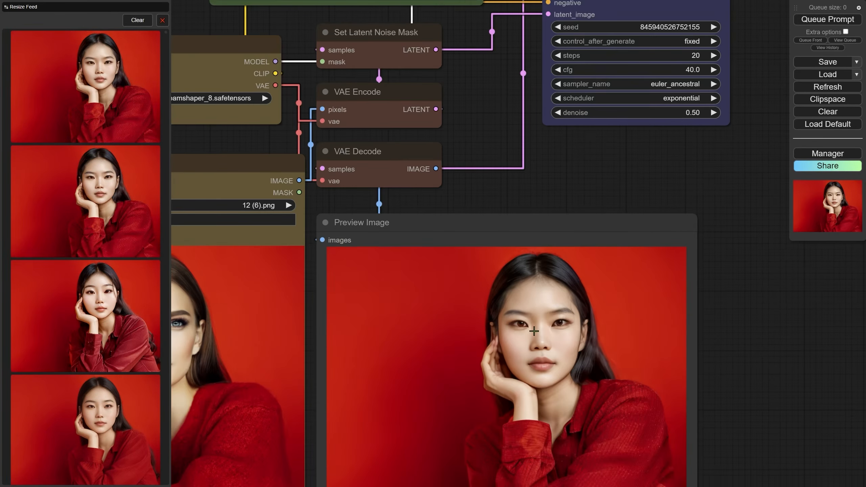
scroll(595, 338, "down", 1)
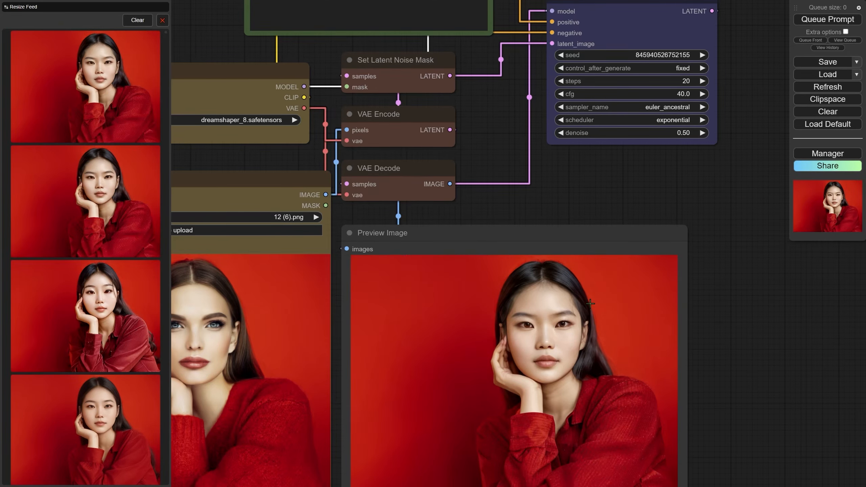
scroll(556, 295, "down", 2)
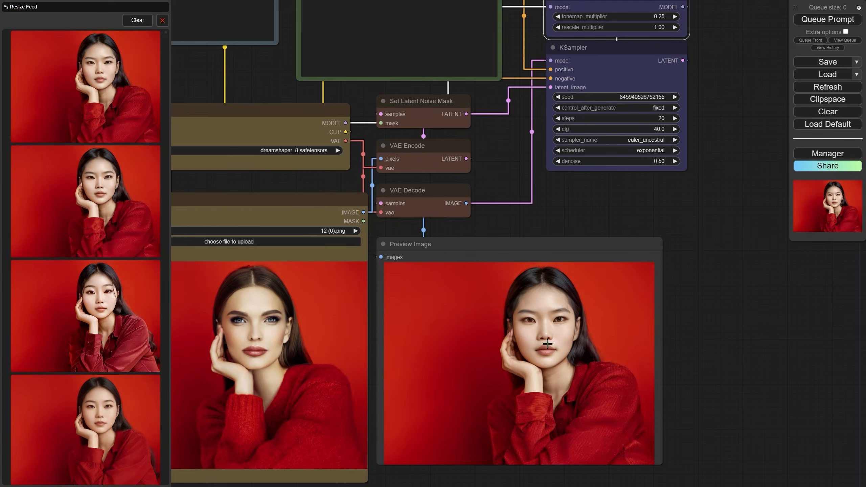
scroll(547, 343, "down", 1)
Insert "blue" before "corduroy shirt" in the positive prompt and queue the generation.
left_click_drag(561, 246, 629, 306)
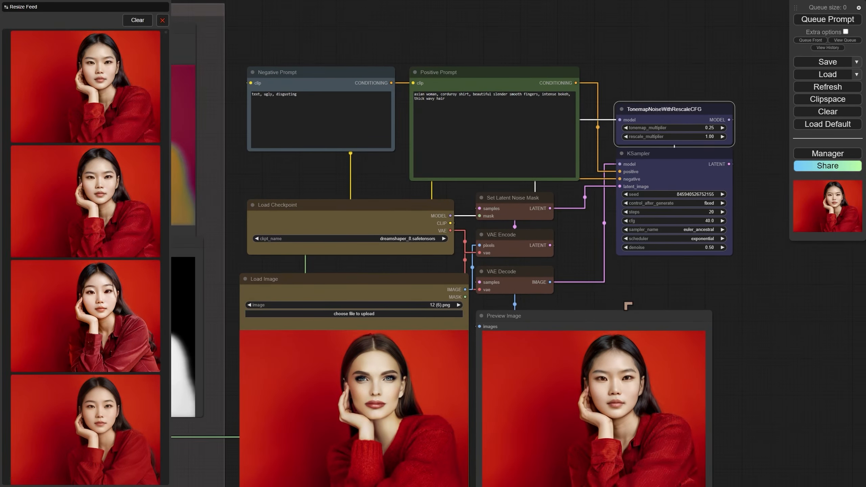
scroll(456, 108, "up", 3)
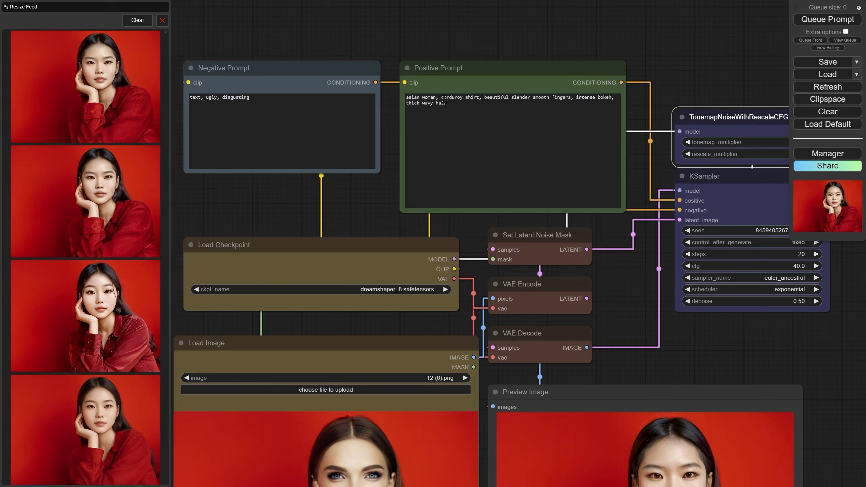
left_click(442, 97)
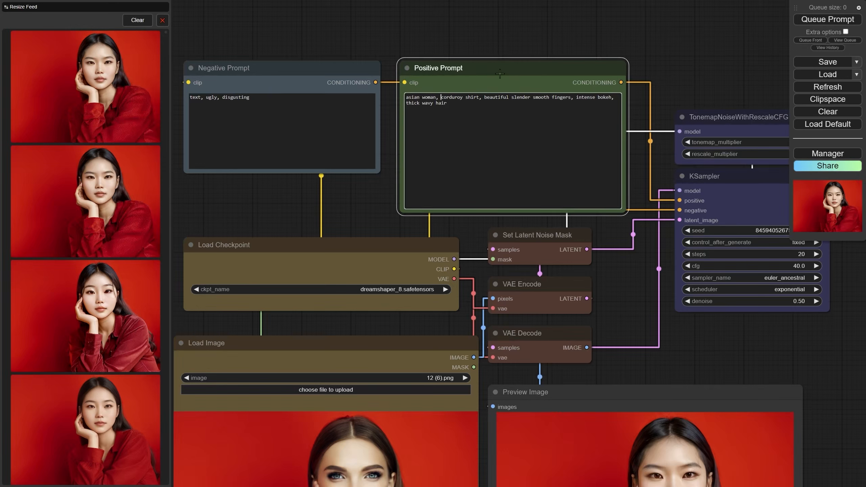
type("blue")
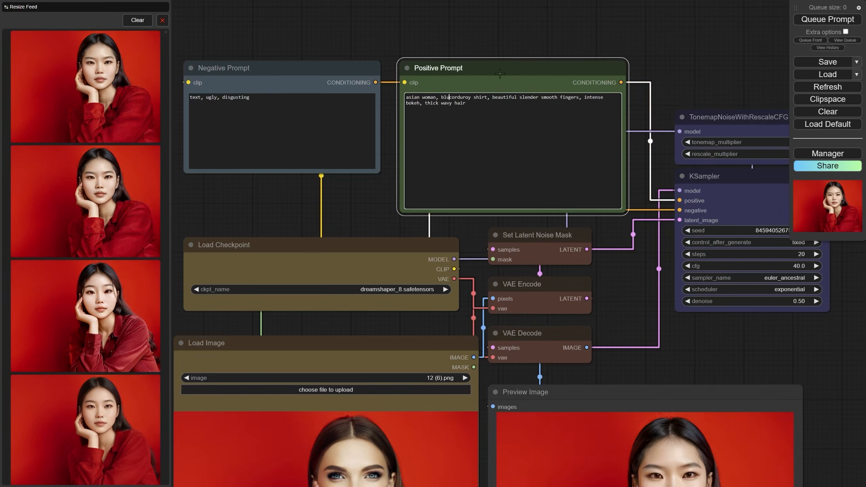
left_click(812, 21)
Follow the generation run and inspect the shirt in the newly generated portrait in the Preview Image node.
scroll(753, 62, "down", 2)
left_click_drag(729, 70, 634, 78)
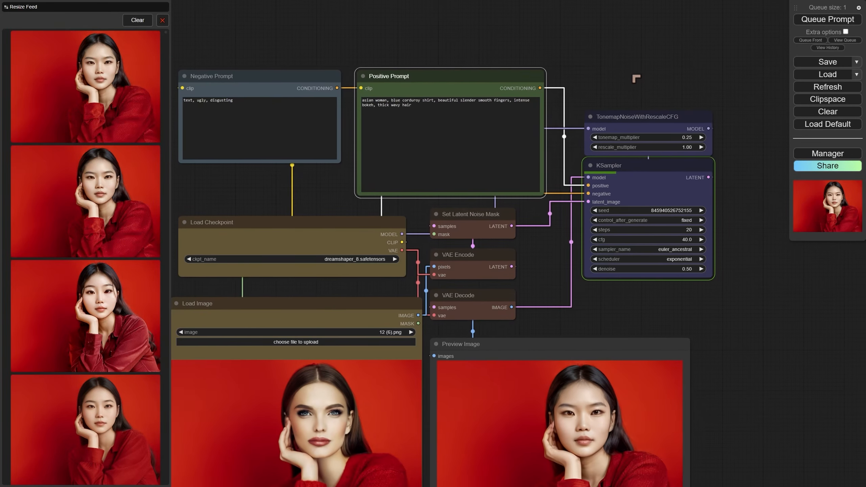
left_click_drag(640, 457, 651, 298)
scroll(652, 298, "up", 6)
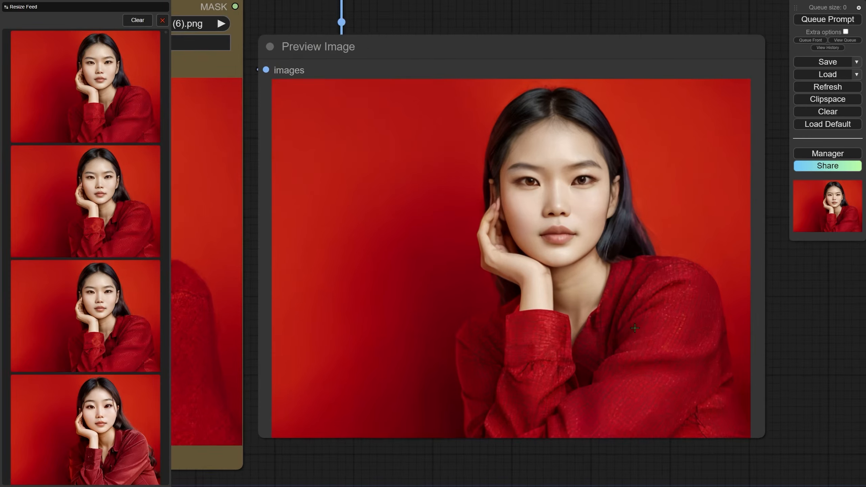
Remove "blue" from the positive prompt so it reads "asian woman, corduroy shirt, beautiful slender smooth fingers, intense bokeh, thick wavy hair".
scroll(637, 341, "down", 6)
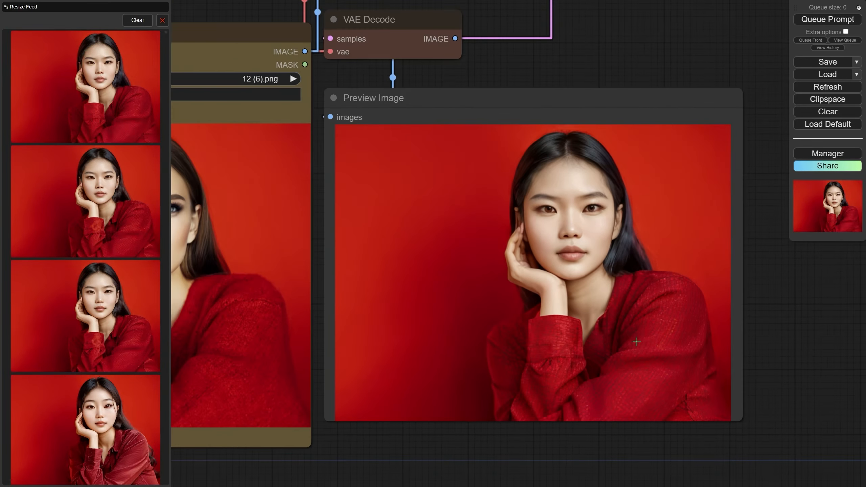
left_click_drag(640, 135, 620, 196)
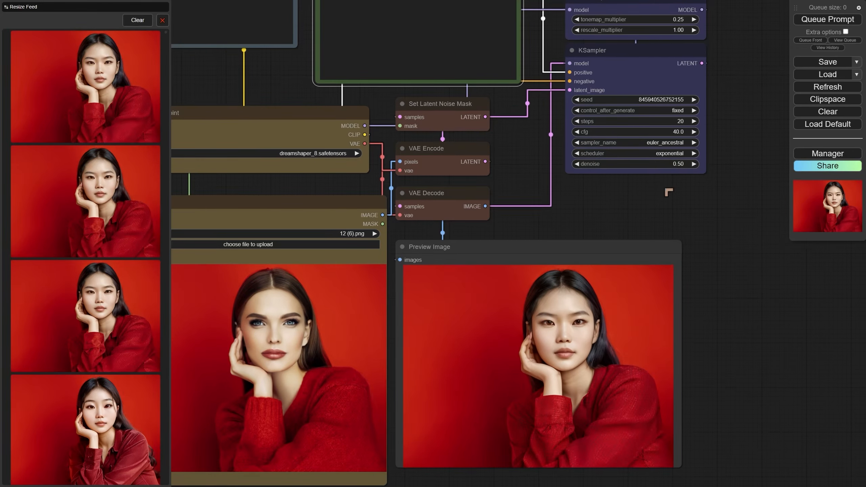
left_click_drag(667, 190, 667, 226)
scroll(624, 282, "down", 1)
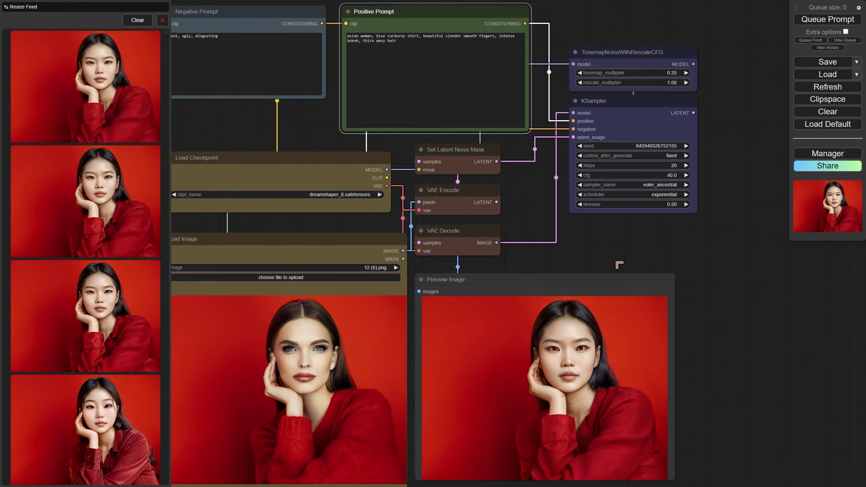
left_click_drag(618, 263, 621, 267)
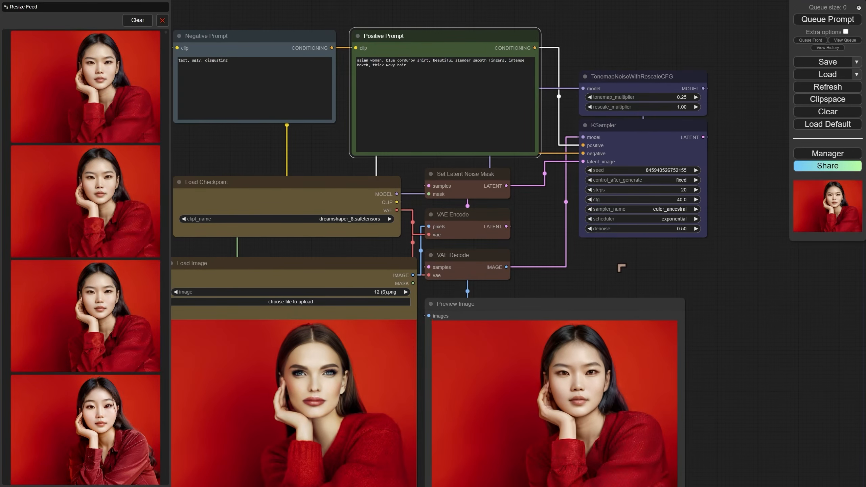
left_click(390, 60)
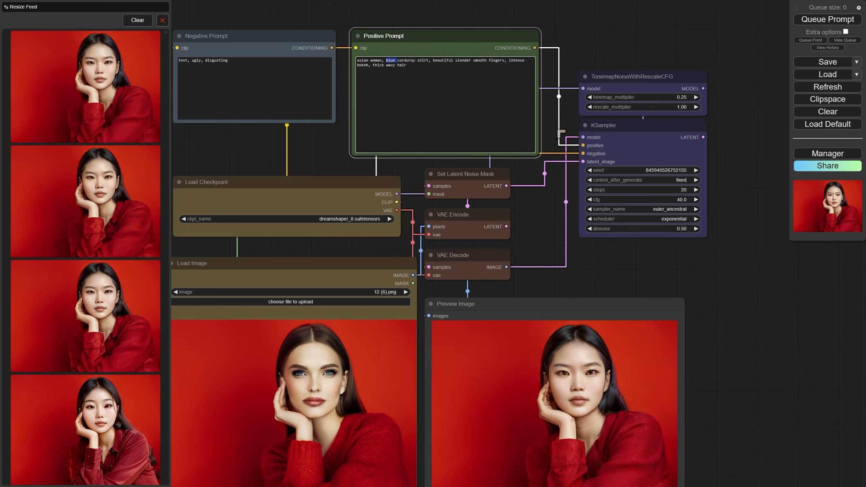
type("4")
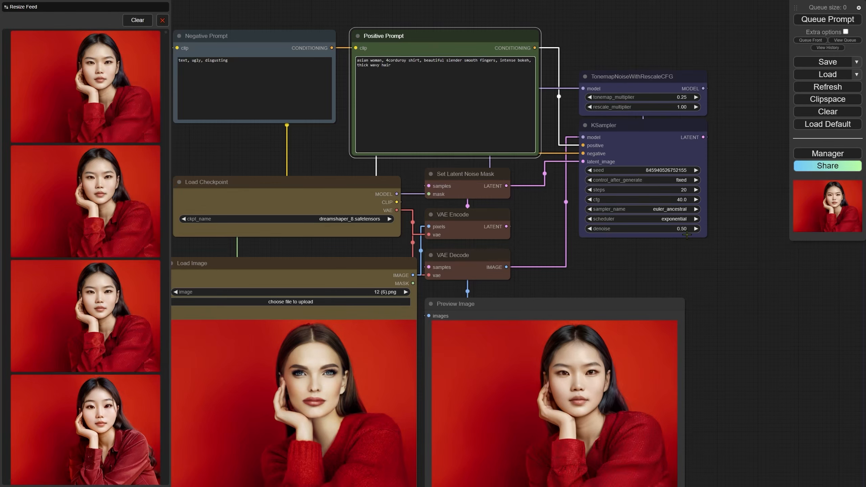
scroll(761, 265, "up", 5)
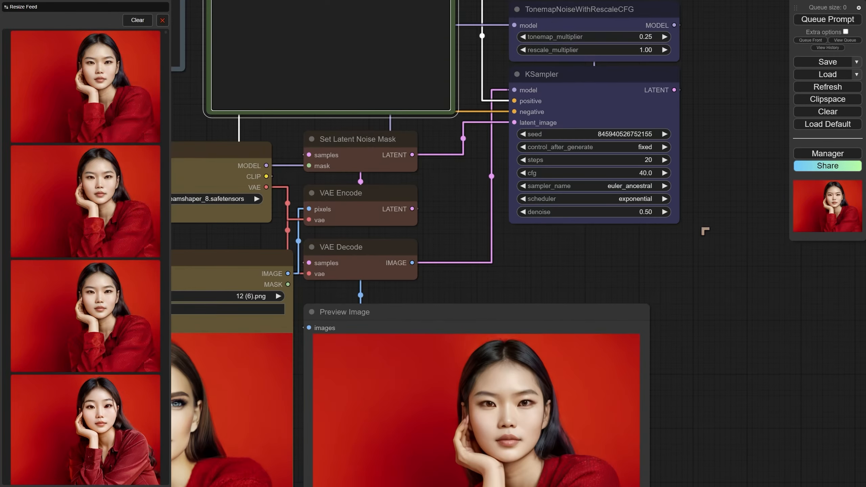
left_click_drag(549, 232, 596, 312)
left_click(306, 36)
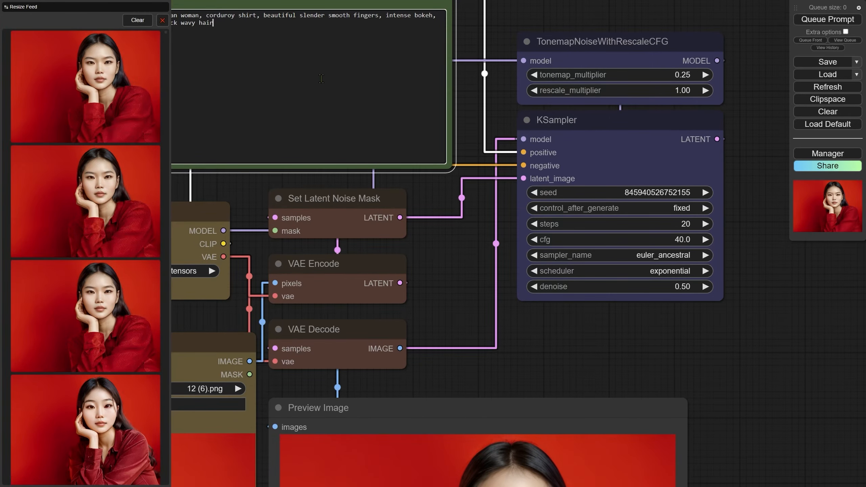
Set the KSampler denoise to 0.6 and queue the generation with the revised positive prompt.
left_click_drag(493, 33, 550, 79)
scroll(252, 67, "up", 15)
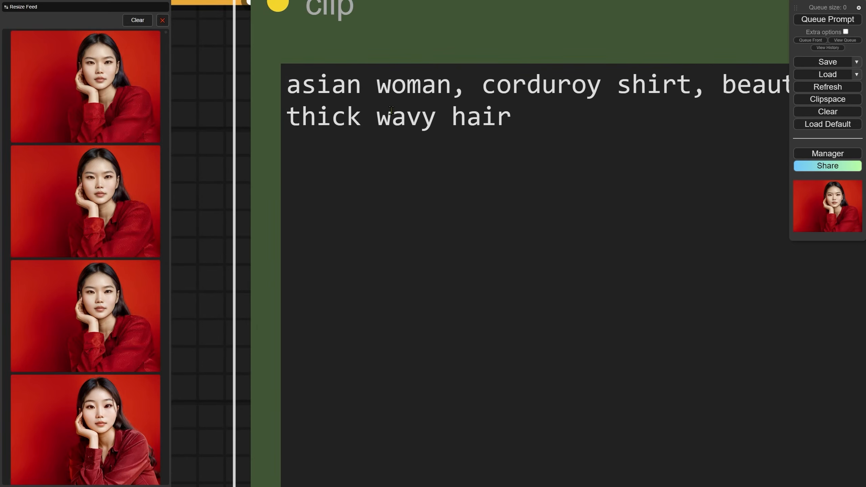
scroll(221, 147, "down", 15)
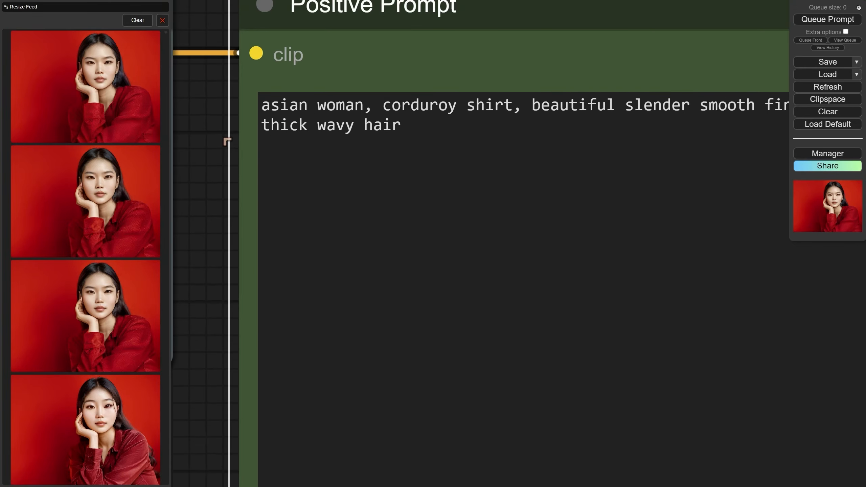
scroll(590, 138, "down", 10)
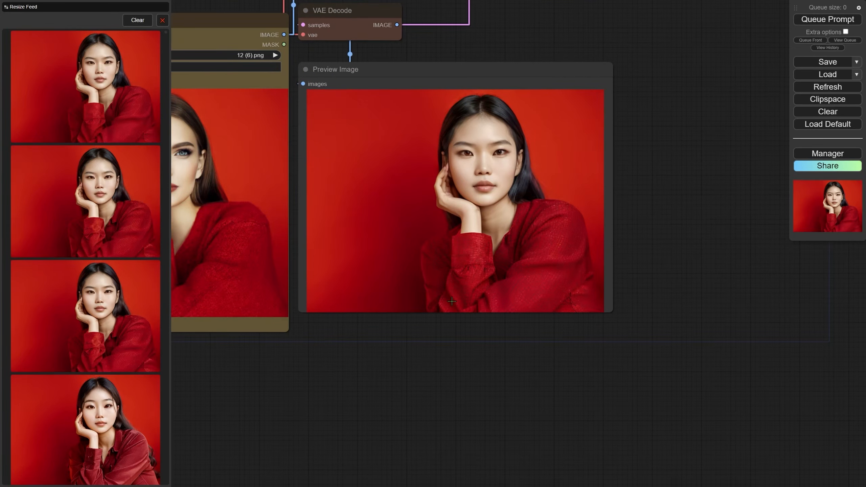
left_click_drag(681, 168, 683, 375)
scroll(698, 276, "up", 7)
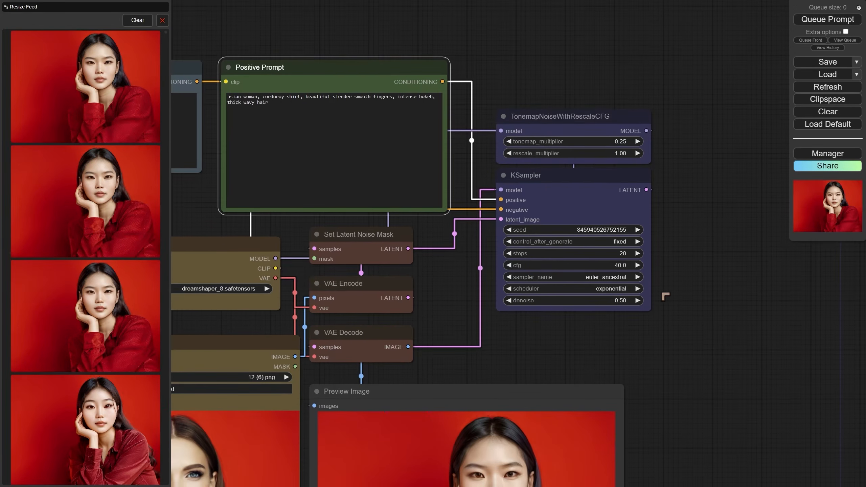
left_click(623, 320)
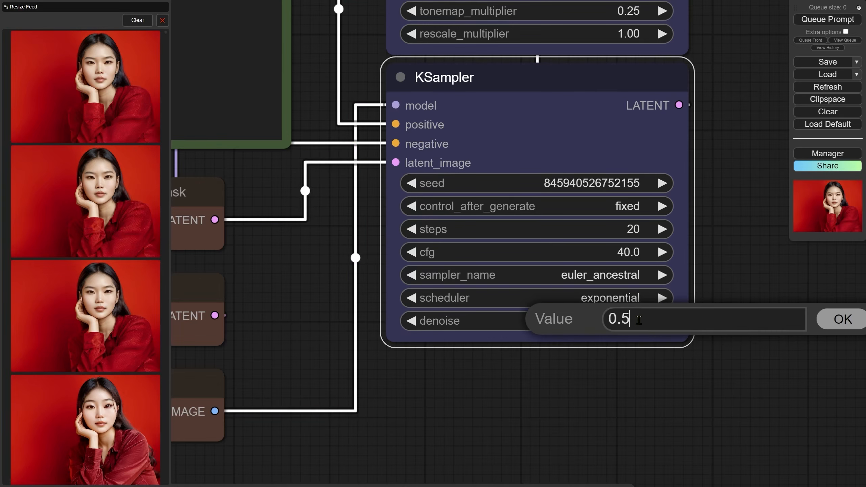
left_click_drag(623, 319, 675, 320)
type("6")
left_click(839, 321)
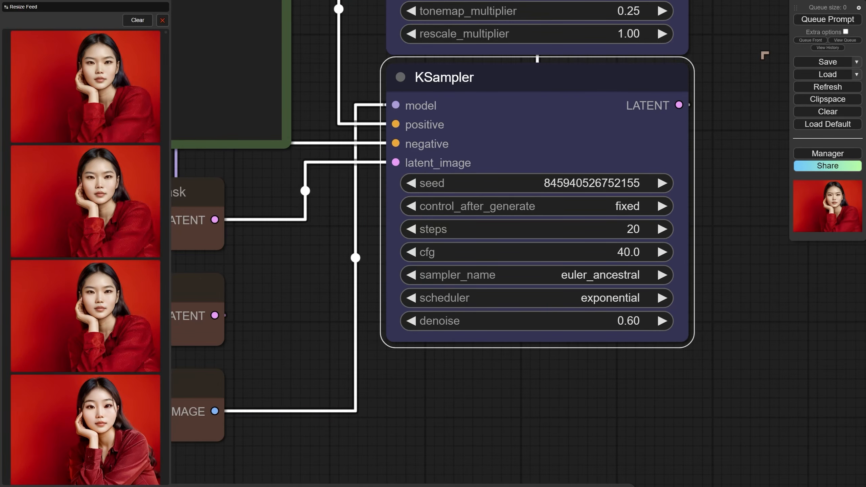
left_click(827, 19)
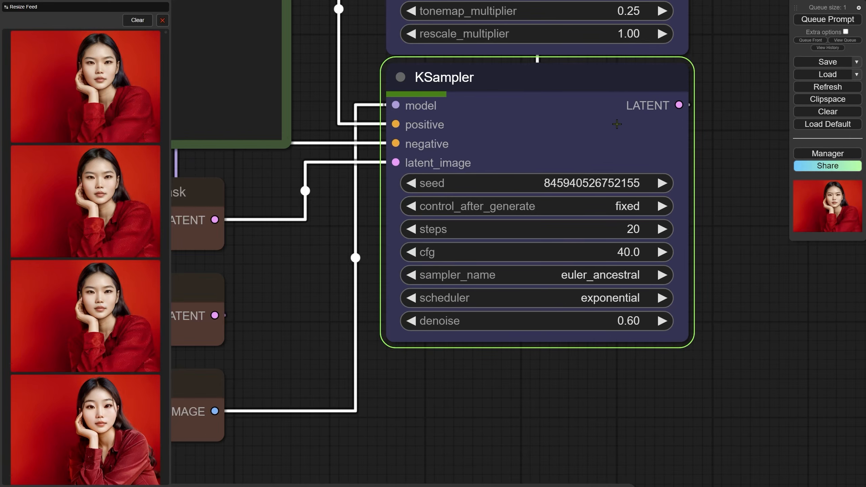
Follow the generation run and inspect the shirt texture and background edge in the new portrait in Preview Image.
scroll(642, 247, "down", 6)
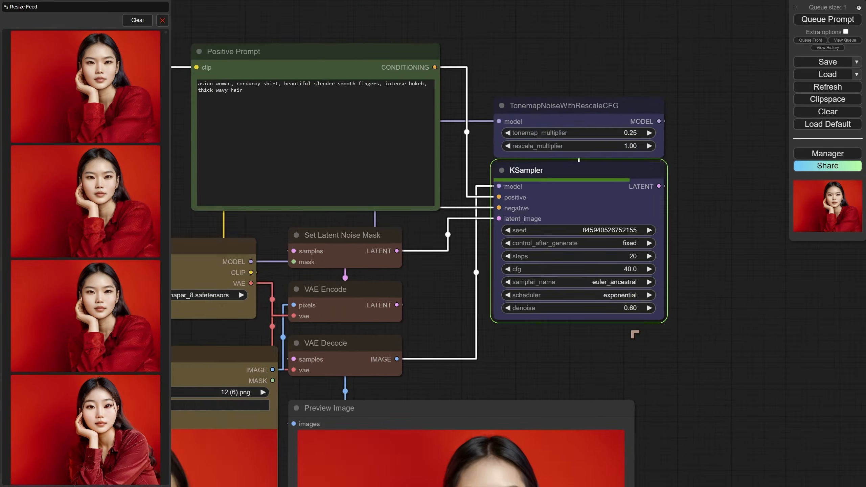
scroll(635, 329, "down", 2)
left_click_drag(585, 392, 585, 147)
scroll(585, 171, "up", 5)
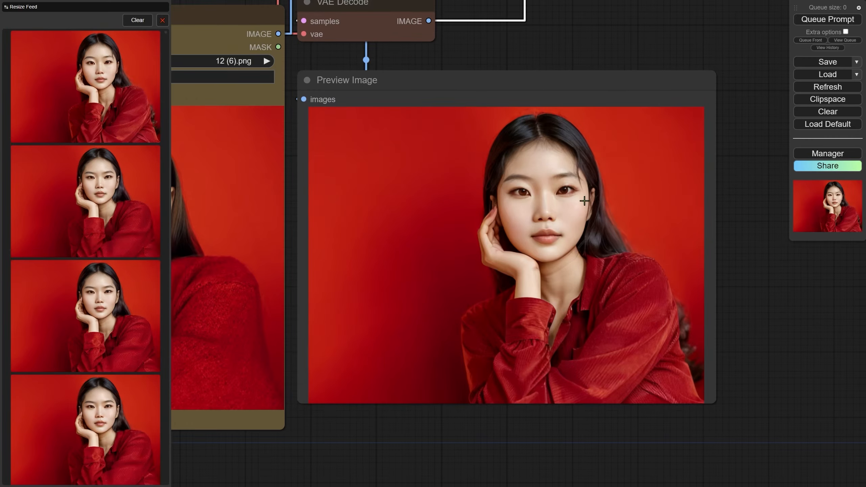
scroll(710, 335, "up", 3)
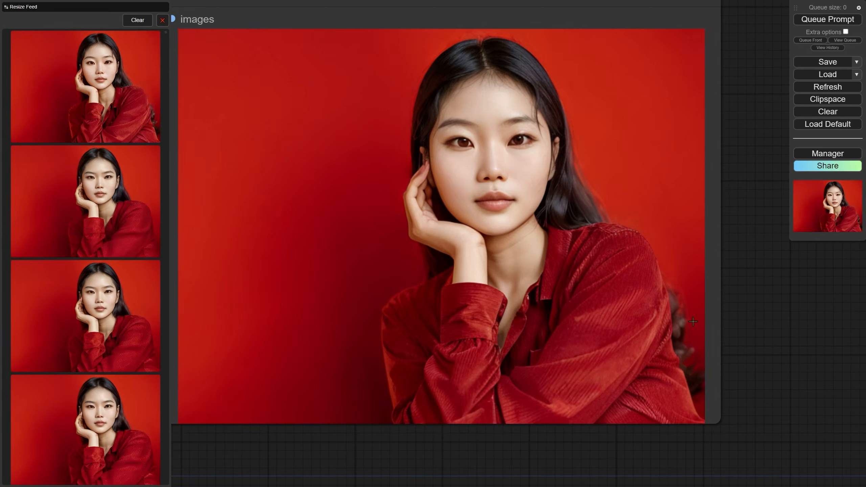
scroll(629, 190, "down", 5)
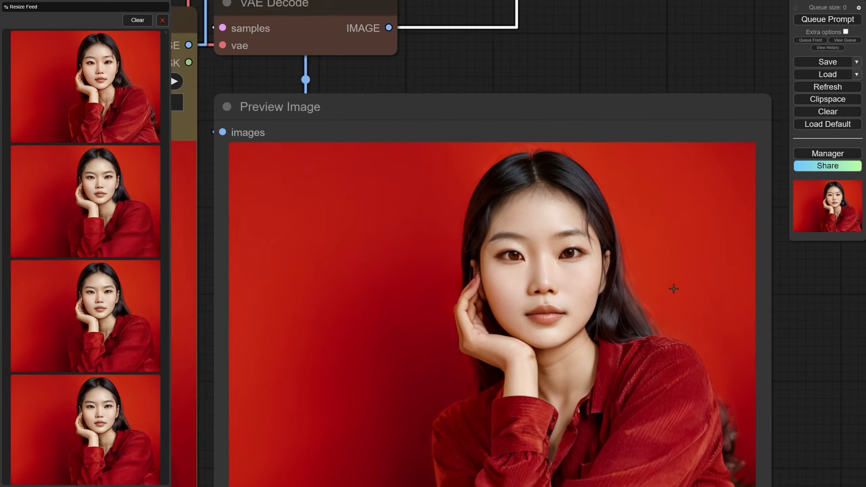
Review the KSampler node's sampling settings, focusing on its cfg and denoise values.
left_click_drag(686, 186, 659, 362)
scroll(543, 192, "up", 4)
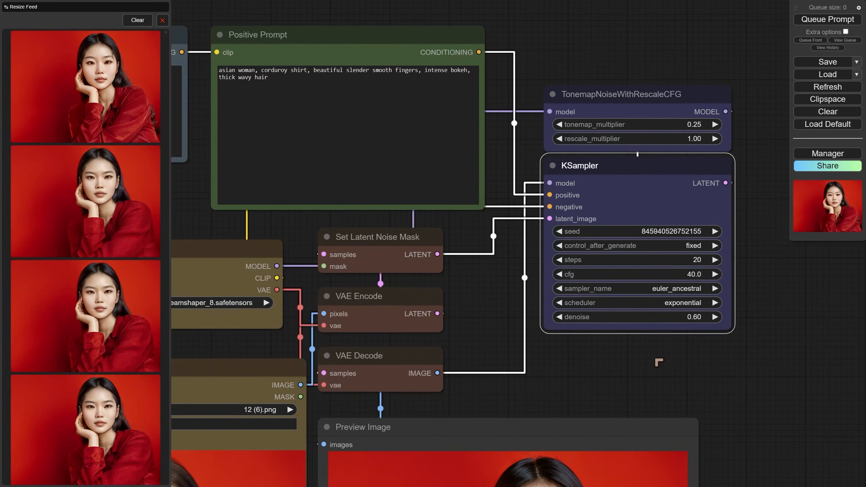
scroll(686, 233, "up", 6)
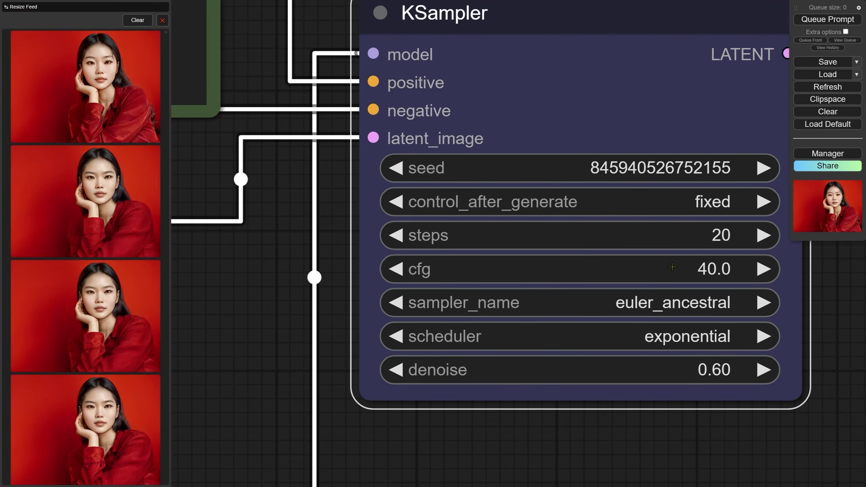
scroll(673, 267, "down", 4)
left_click_drag(347, 286, 396, 232)
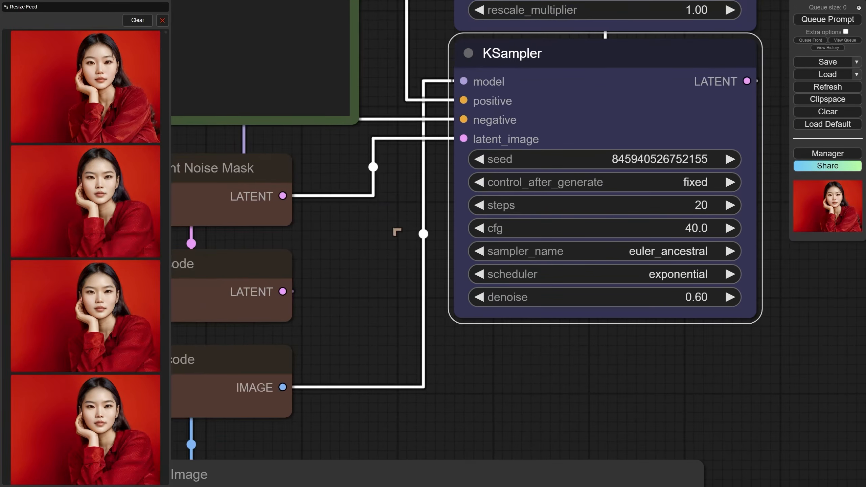
scroll(696, 289, "up", 3)
scroll(696, 290, "up", 2)
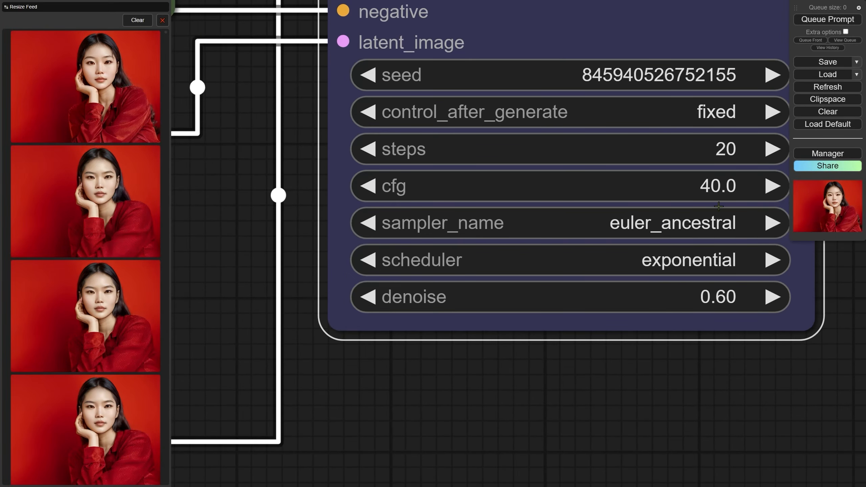
scroll(714, 191, "down", 6)
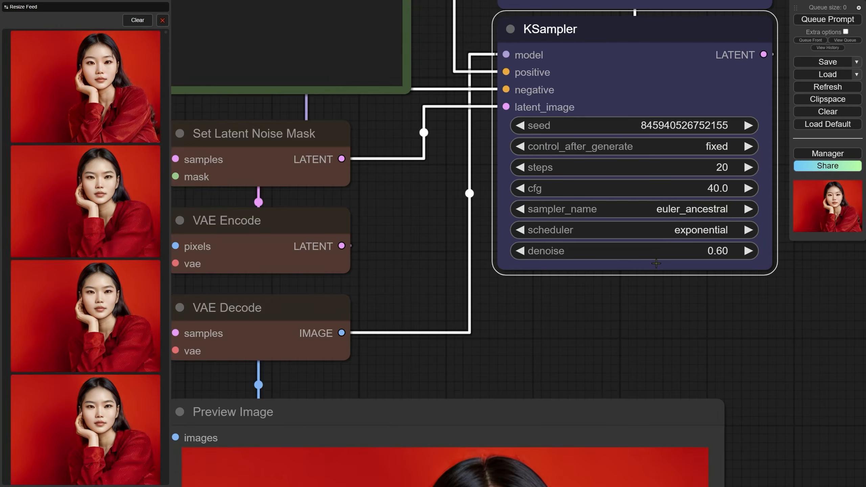
Set the KSampler cfg to 10 and queue another generation.
left_click_drag(672, 332, 687, 139)
left_click_drag(635, 354, 648, 252)
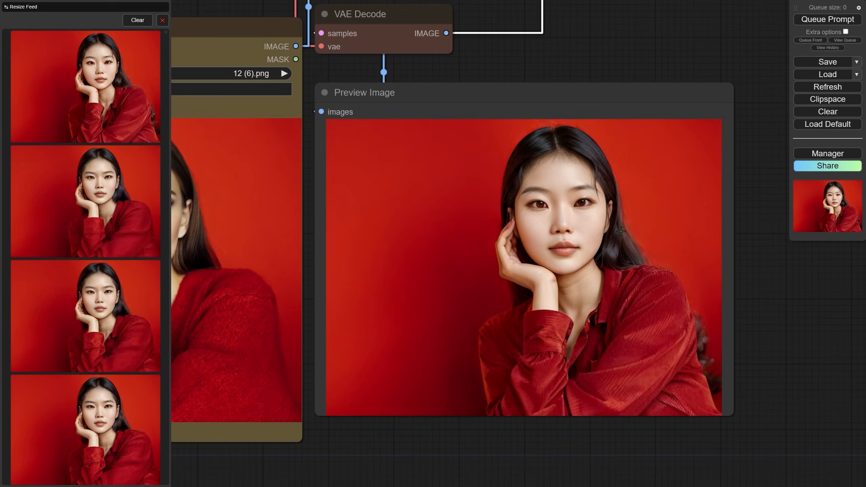
left_click_drag(752, 133, 748, 321)
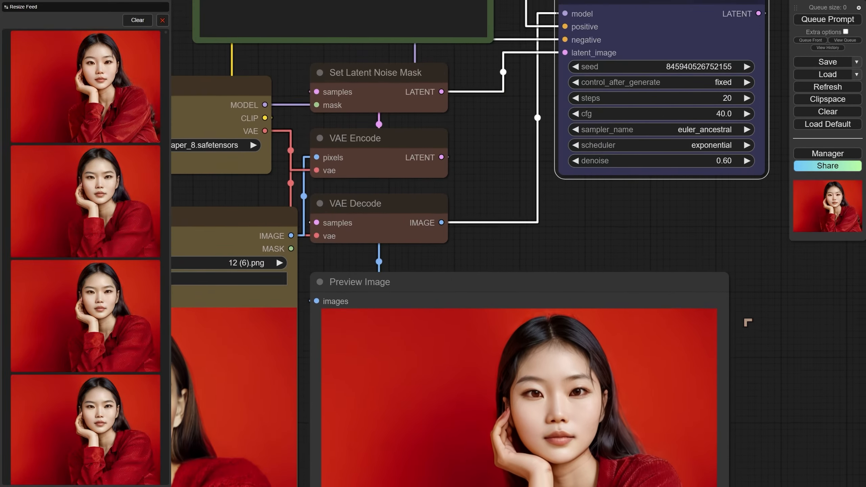
left_click(716, 115)
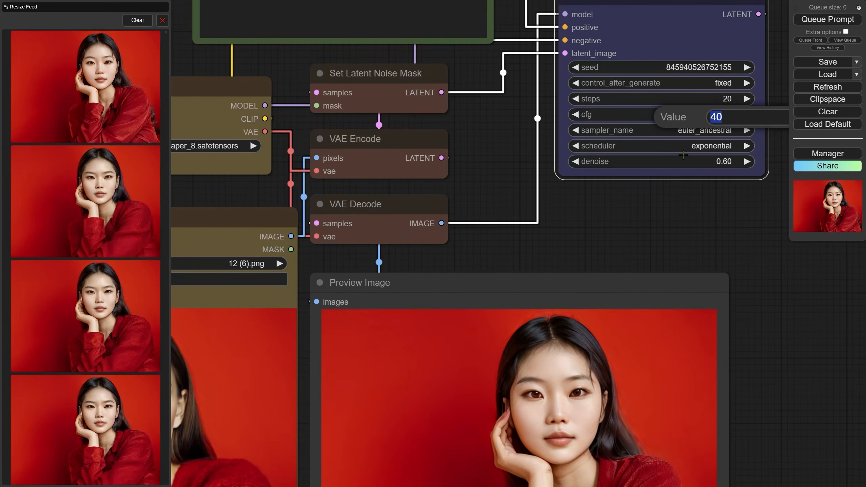
type("1")
key("Return")
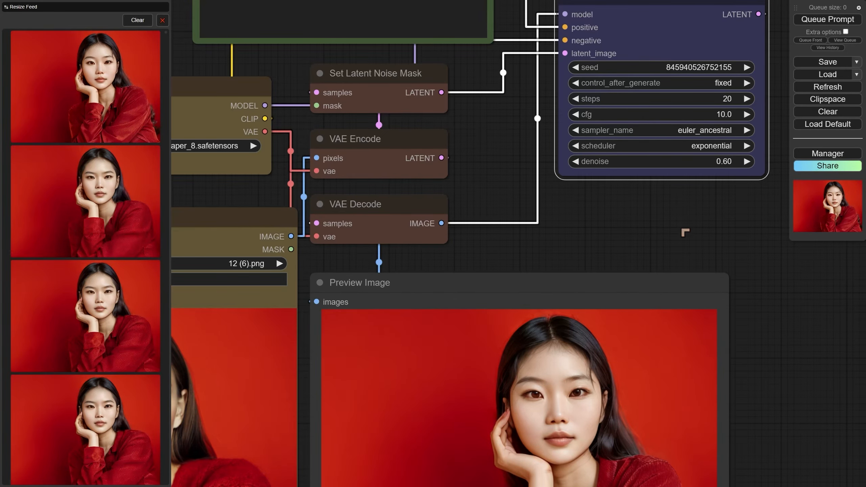
left_click_drag(681, 226, 667, 72)
left_click(799, 21)
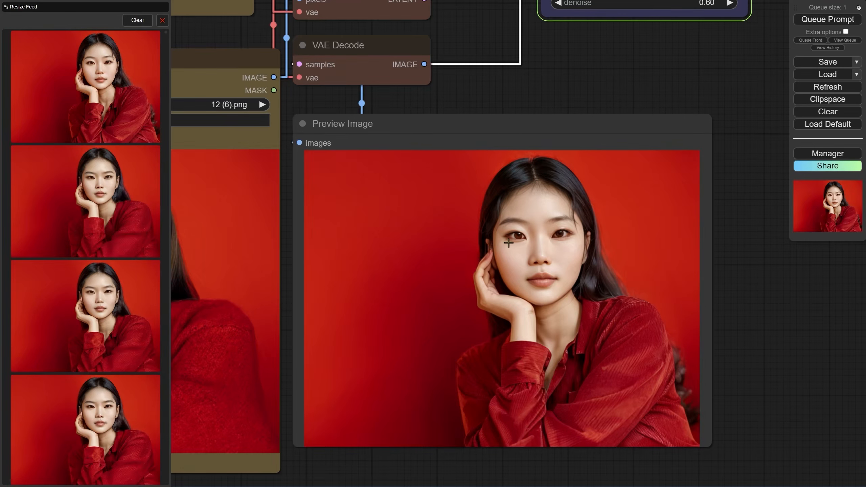
Examine the face and shirt in Preview Image as the cfg 10 portrait is generated.
left_click_drag(615, 325, 658, 275)
scroll(587, 227, "up", 2)
scroll(564, 206, "up", 2)
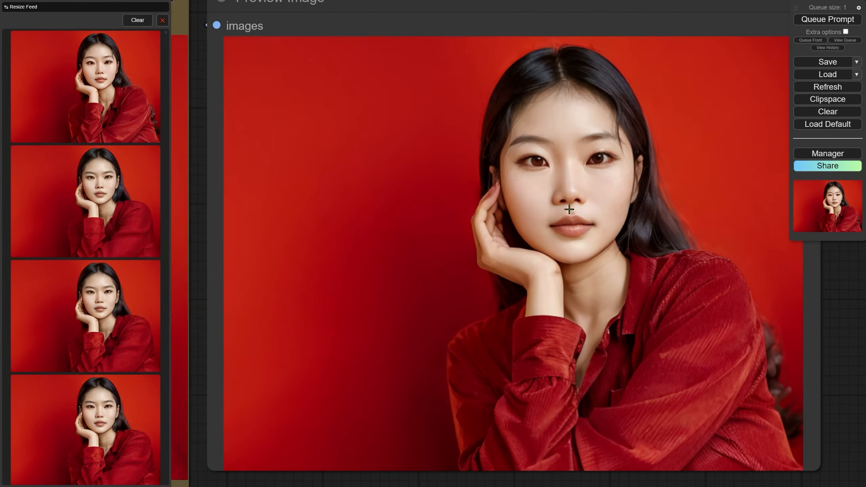
scroll(577, 225, "down", 1)
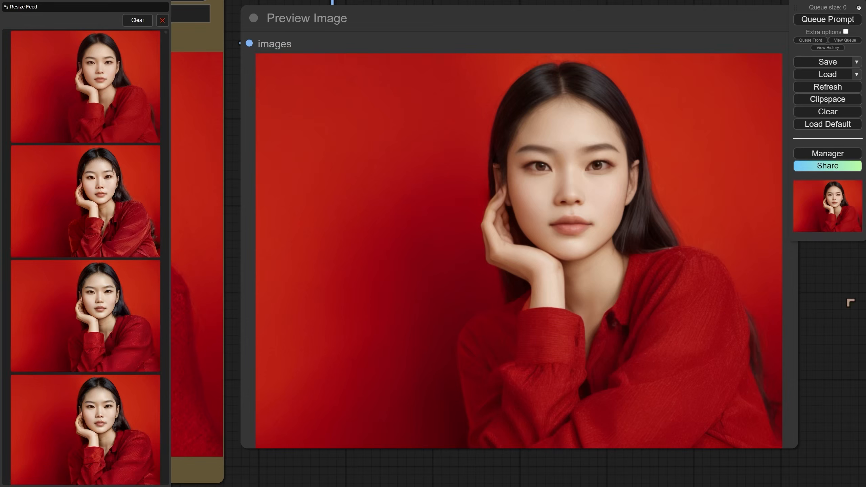
Set the KSampler cfg to 45 and queue the generation.
left_click_drag(851, 300, 812, 430)
scroll(750, 290, "down", 4)
left_click_drag(701, 163, 675, 240)
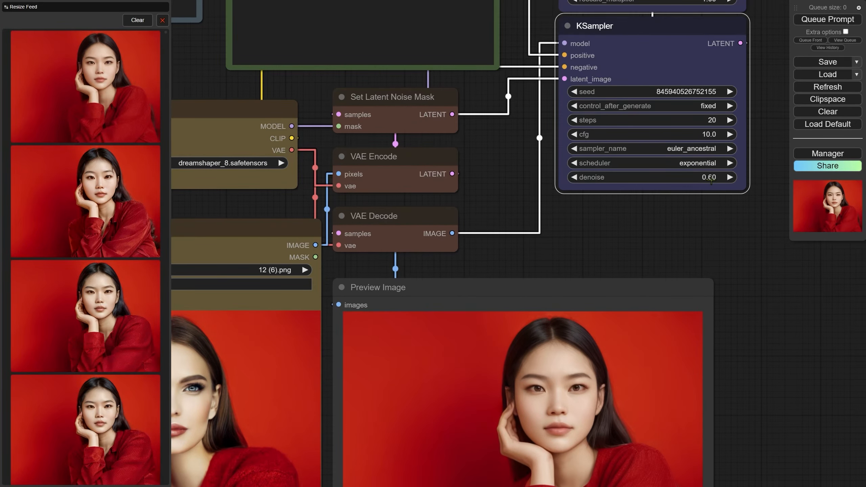
left_click(703, 133)
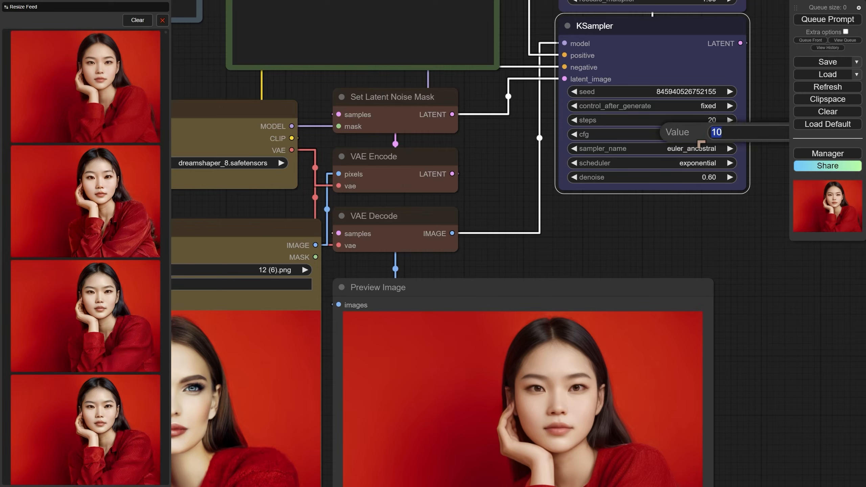
type("45")
key("Return")
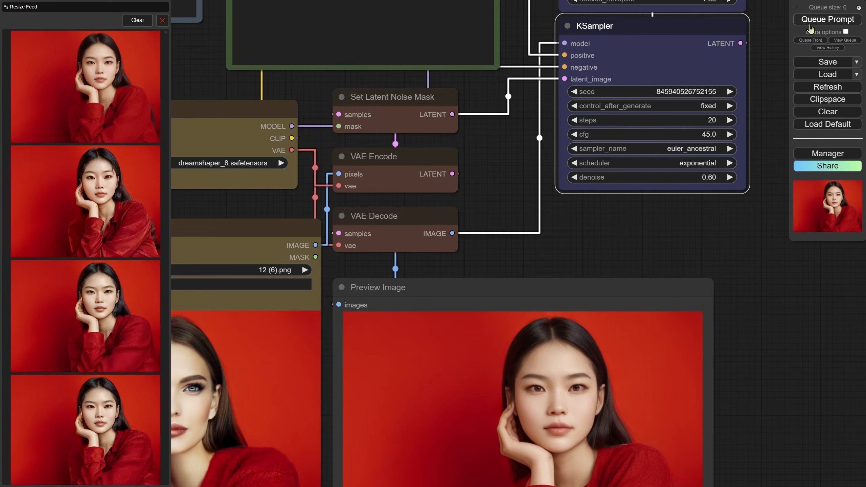
scroll(780, 306, "down", 4)
scroll(651, 289, "up", 5)
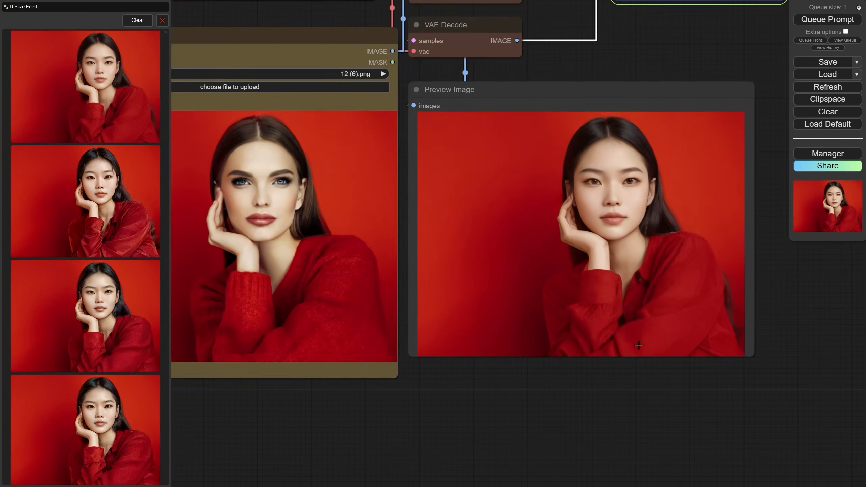
Examine the face and corduroy shirt texture in Preview Image as the cfg 45 generation completes.
scroll(651, 289, "up", 5)
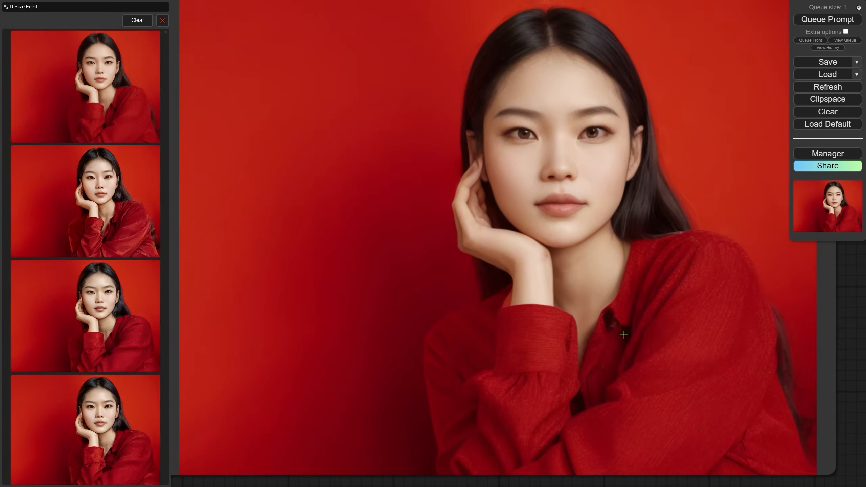
scroll(618, 338, "down", 1)
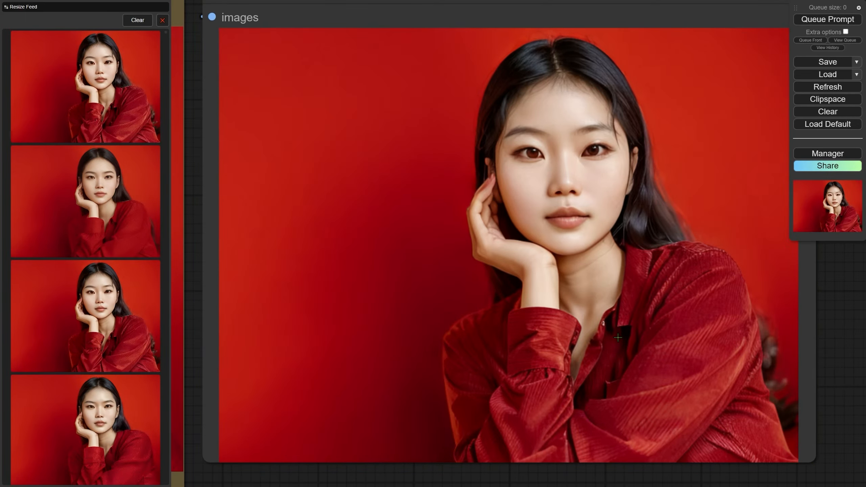
scroll(622, 338, "down", 1)
scroll(698, 319, "down", 8)
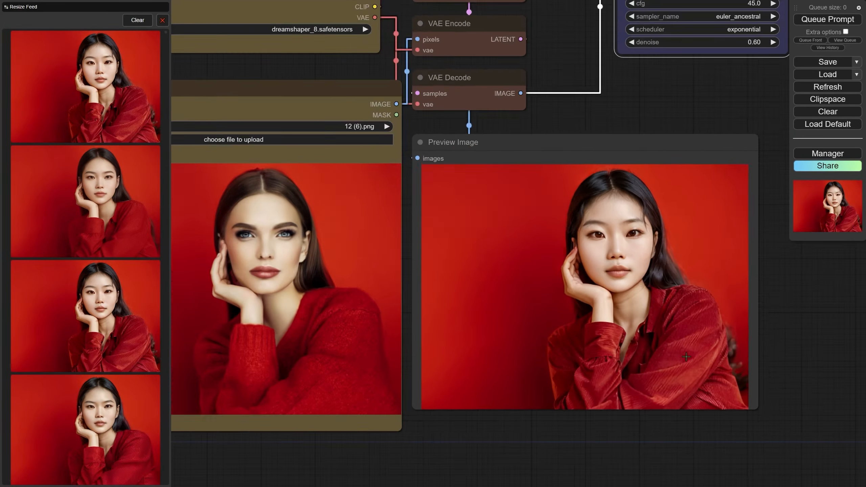
scroll(614, 423, "down", 5)
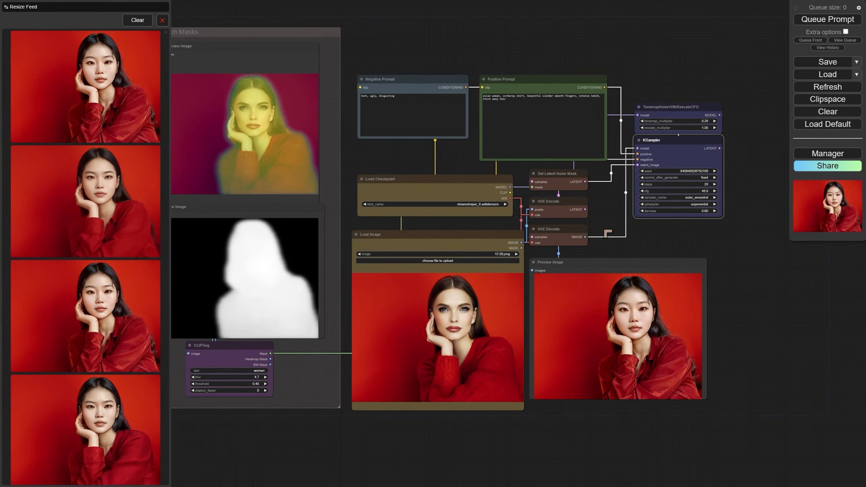
Review the KSampler node's settings and the whole workflow from the segmentation masks to the output preview.
scroll(607, 234, "up", 4)
left_click_drag(682, 245, 603, 336)
scroll(603, 336, "up", 5)
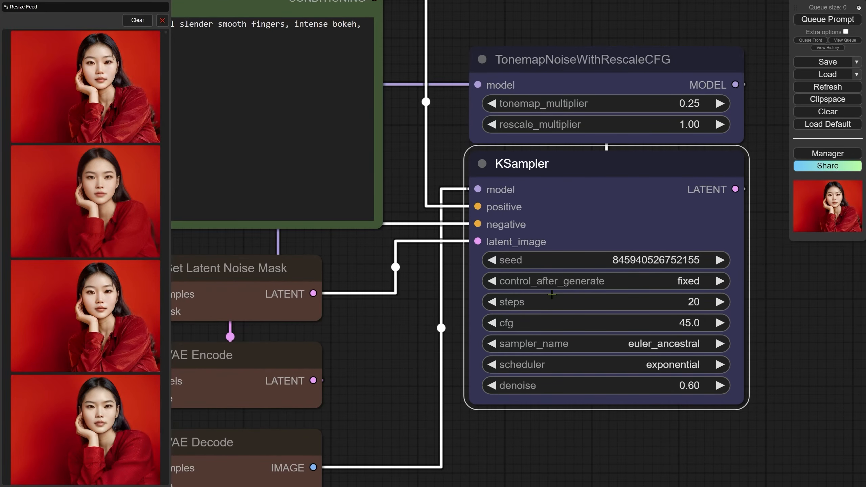
scroll(545, 321, "down", 6)
left_click_drag(507, 395, 642, 229)
scroll(619, 268, "down", 1)
scroll(614, 272, "up", 1)
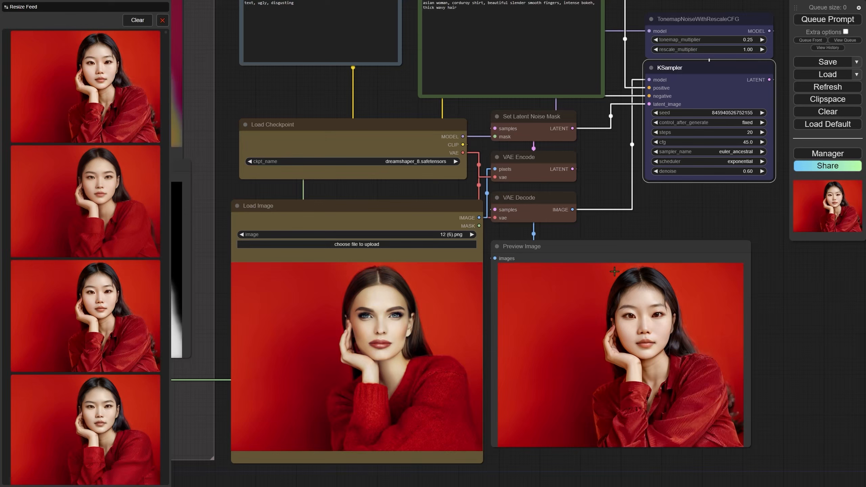
scroll(613, 270, "down", 5)
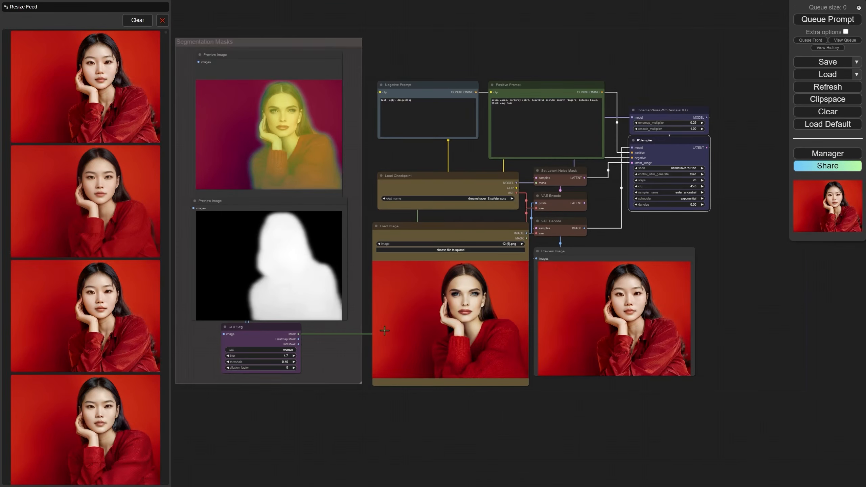
left_click_drag(379, 418, 443, 447)
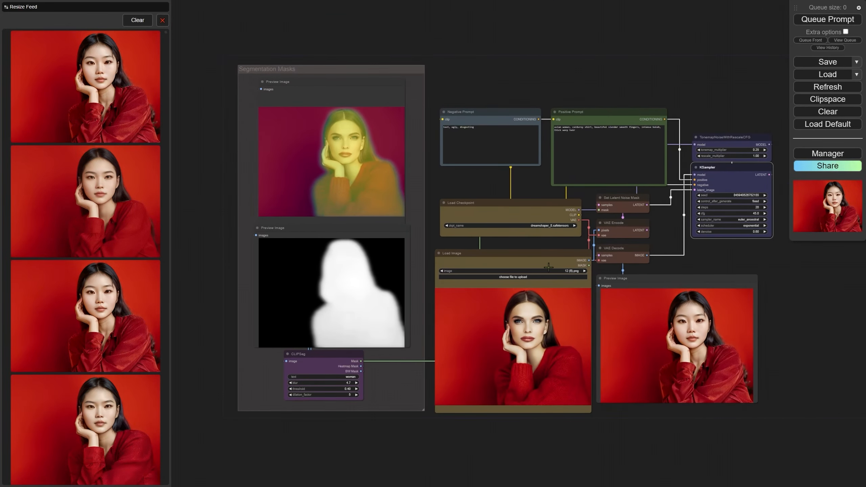
Copy the generated portrait from Preview Image through Clipspace and paste it into the Load Image node.
scroll(529, 219, "up", 3)
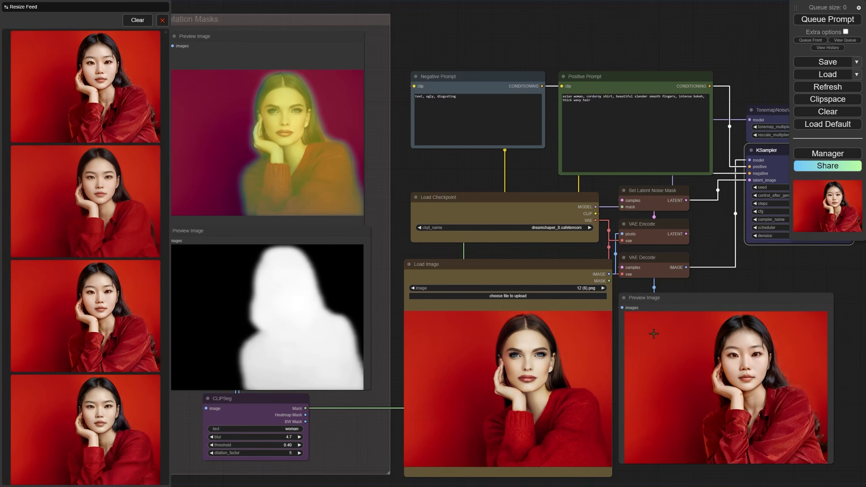
scroll(682, 339, "up", 2)
right_click(698, 286)
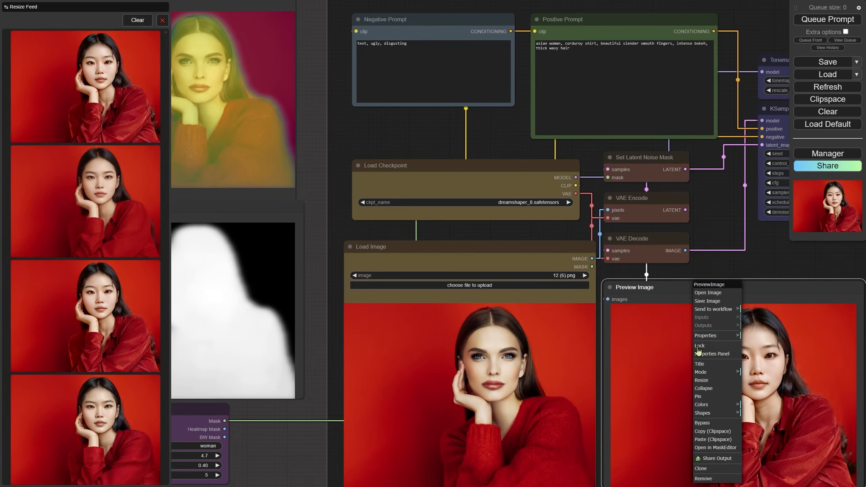
left_click(716, 436)
right_click(524, 358)
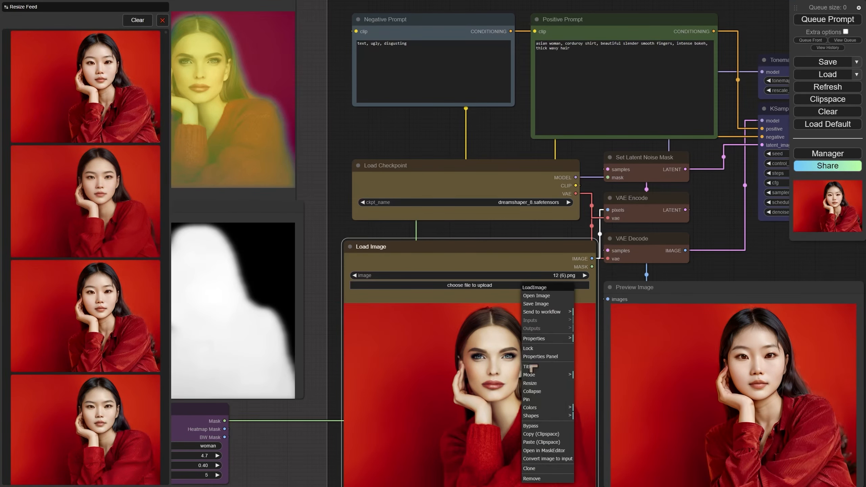
left_click(547, 443)
scroll(508, 391, "down", 2)
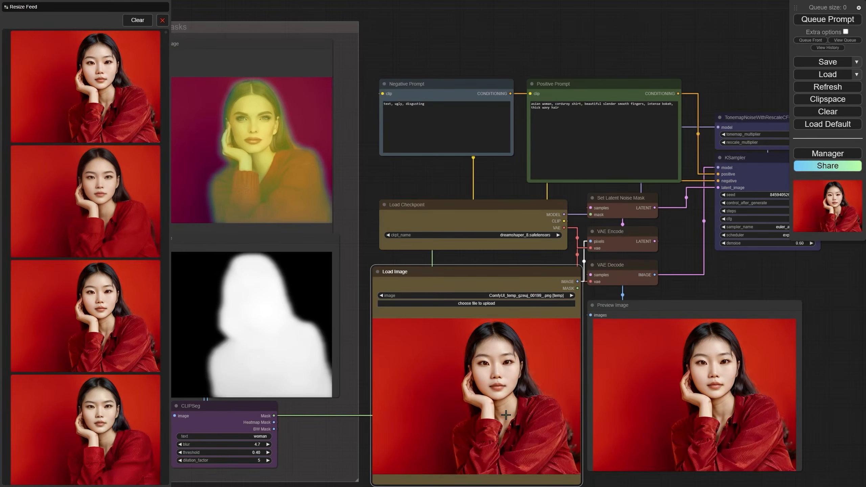
Compare the pasted portrait in Load Image with Preview Image and look over the connected sampling nodes.
scroll(494, 388, "up", 2)
scroll(481, 373, "down", 2)
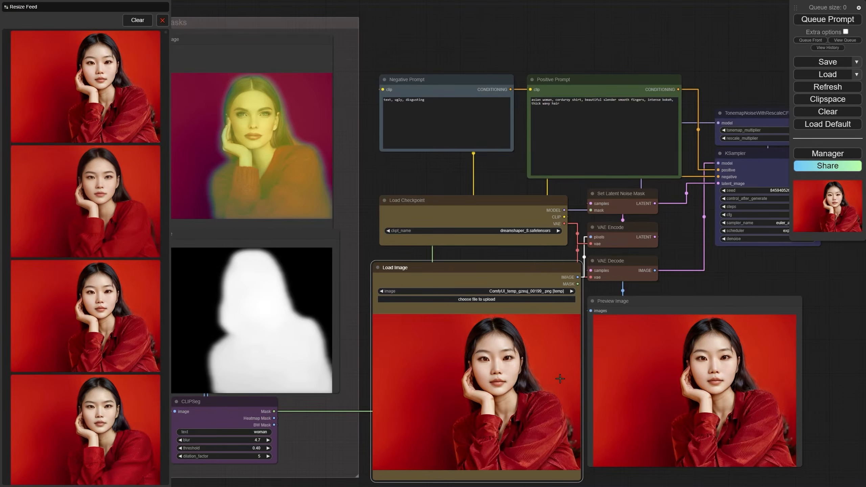
scroll(579, 373, "up", 1)
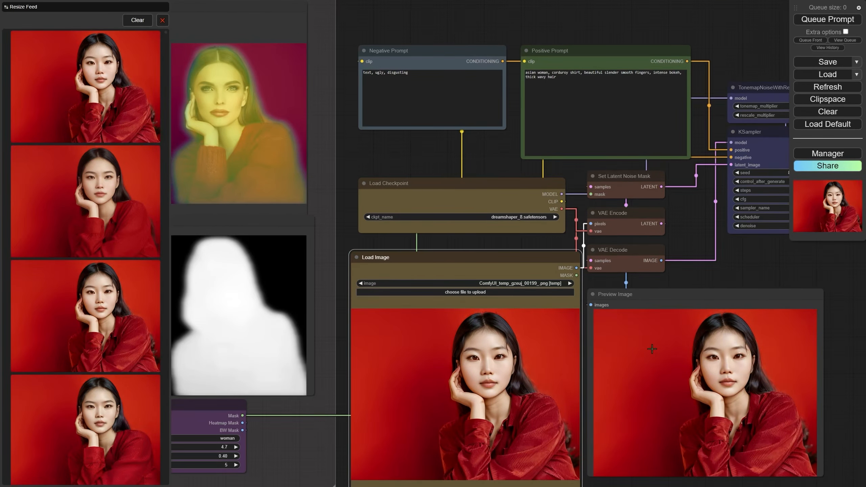
left_click_drag(778, 254, 690, 297)
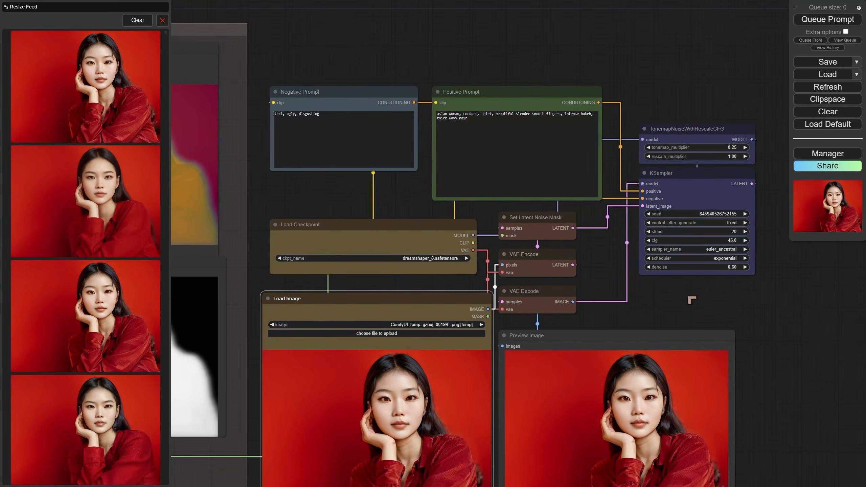
scroll(690, 296, "down", 2)
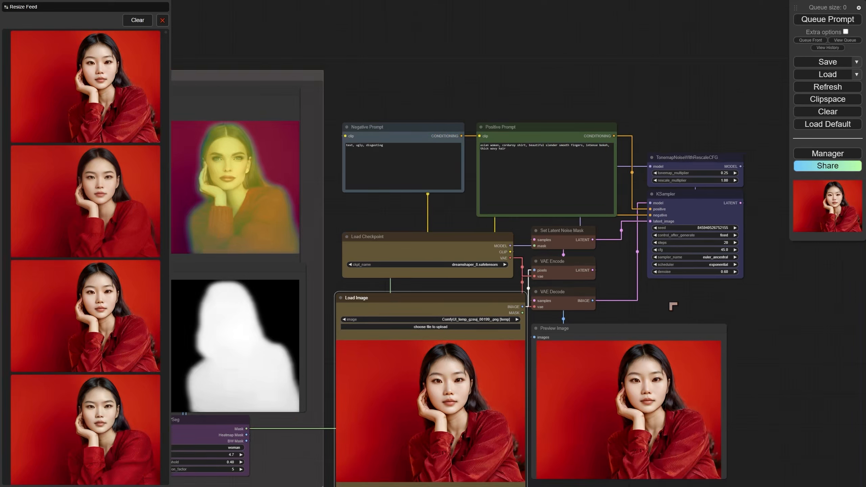